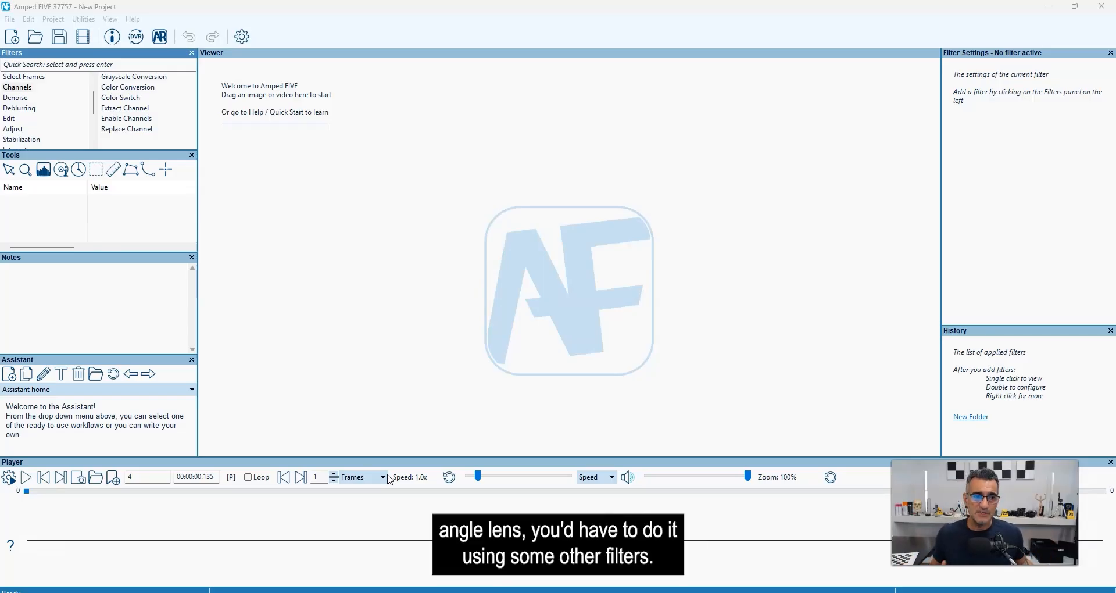
Look through the Edit filters for the fisheye, undistort and camera calibration options.
scroll(36, 130, up, 1)
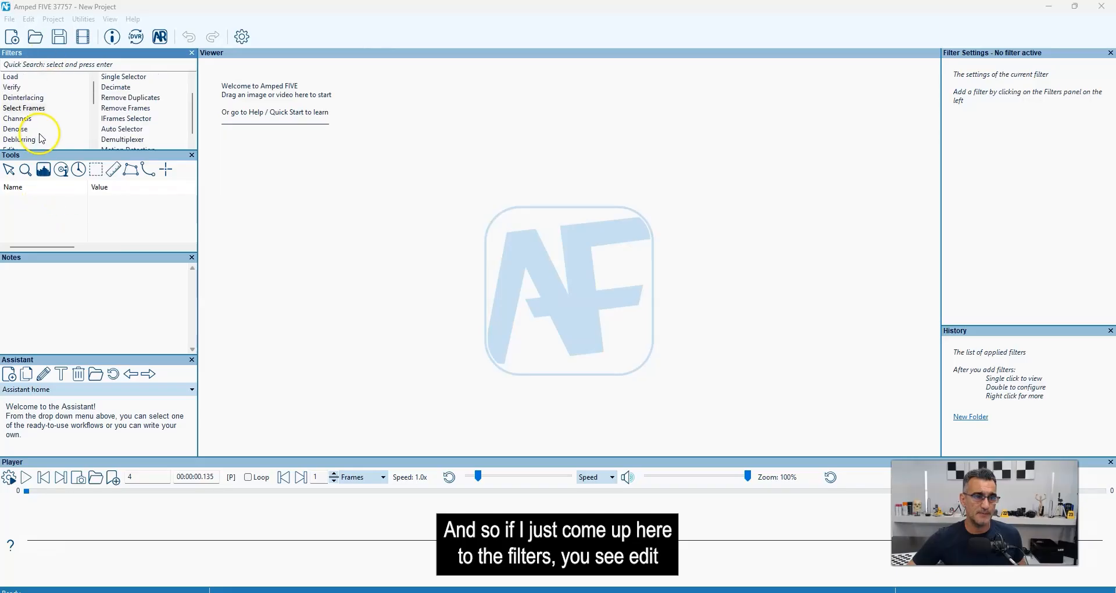
scroll(34, 122, down, 2)
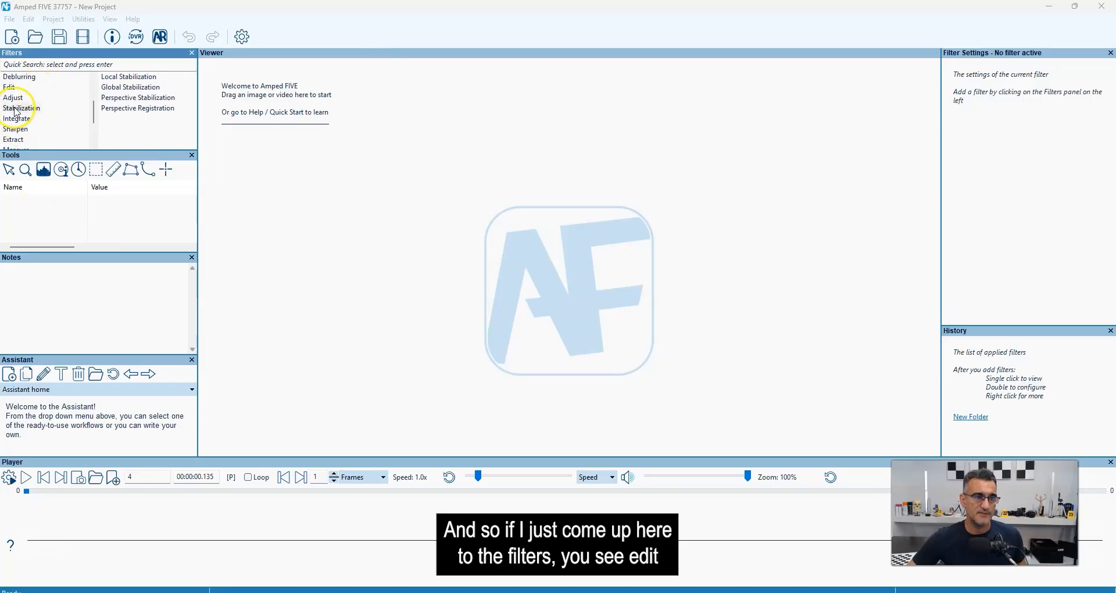
scroll(137, 95, up, 3)
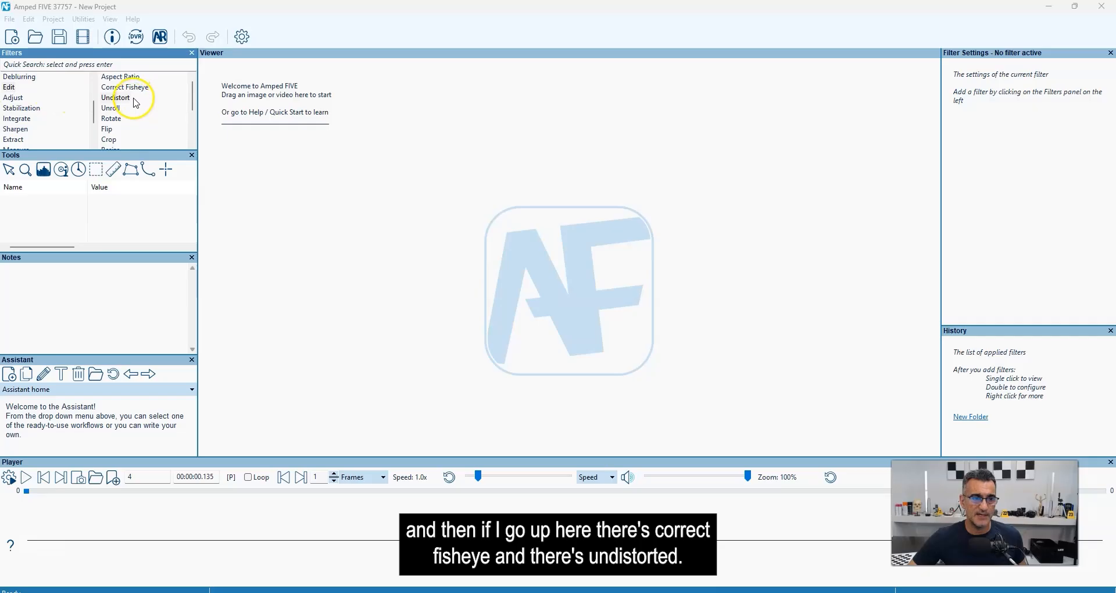
scroll(137, 103, down, 3)
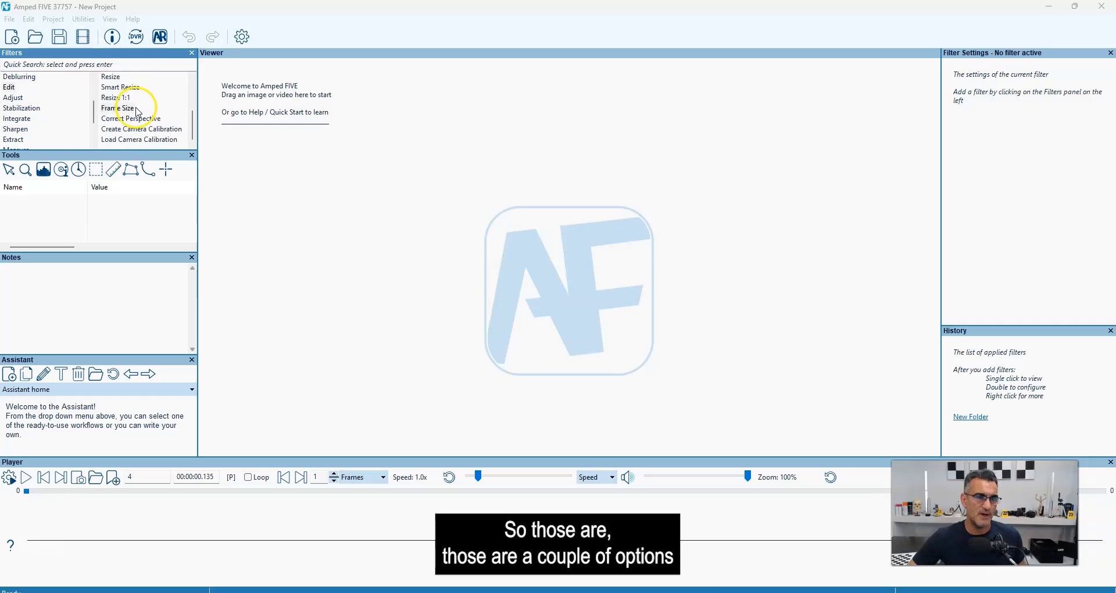
scroll(138, 119, up, 3)
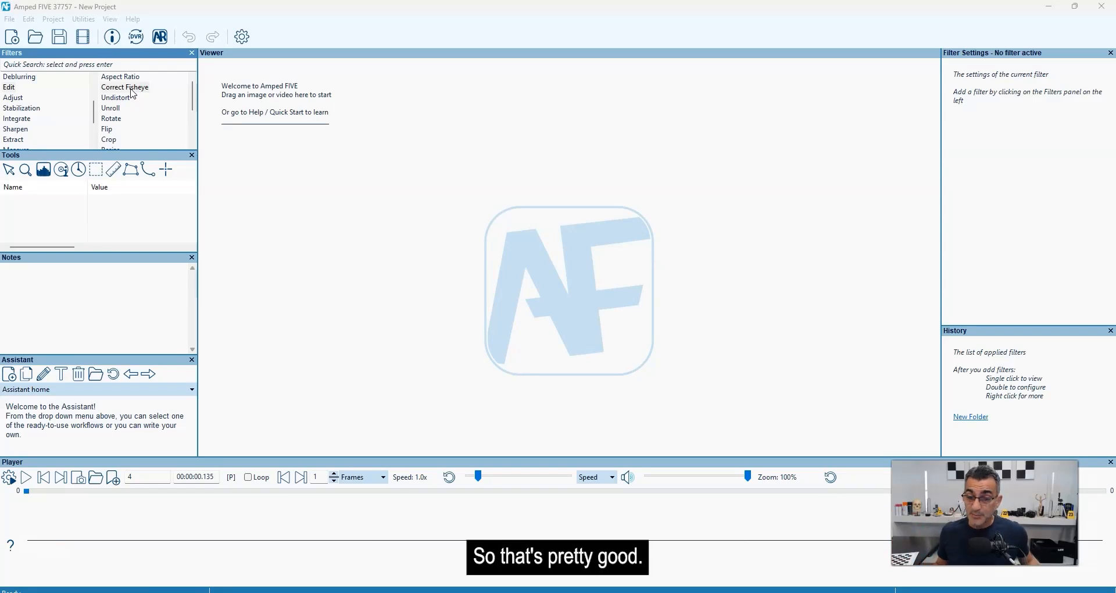
Switch to Adobe Acrobat and examine the printable checkerboard calibration pattern.
click(323, 544)
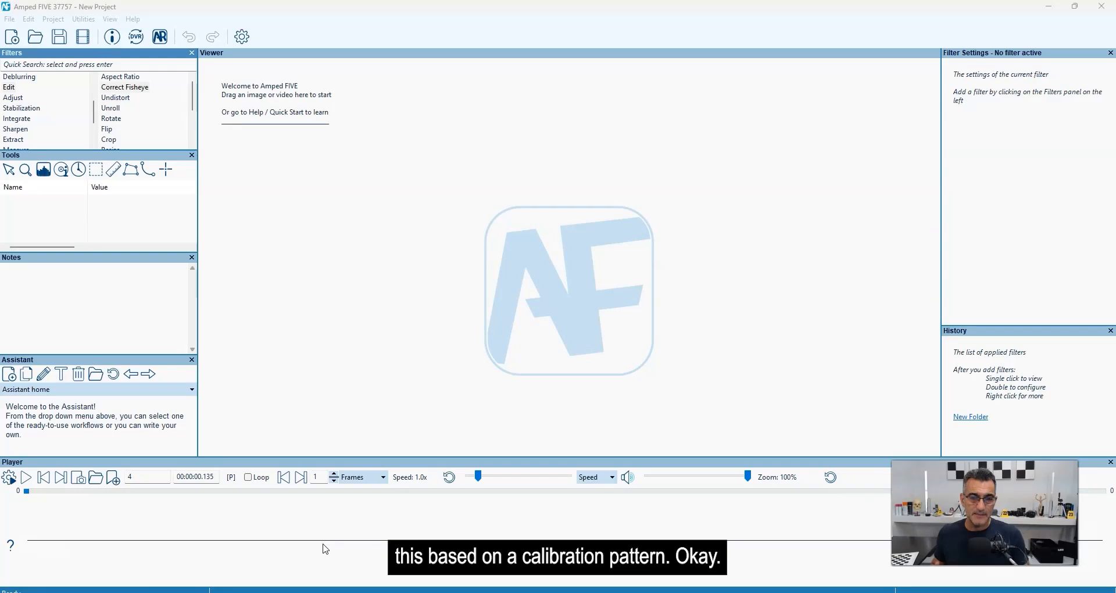
click(86, 550)
key(alt+Tab)
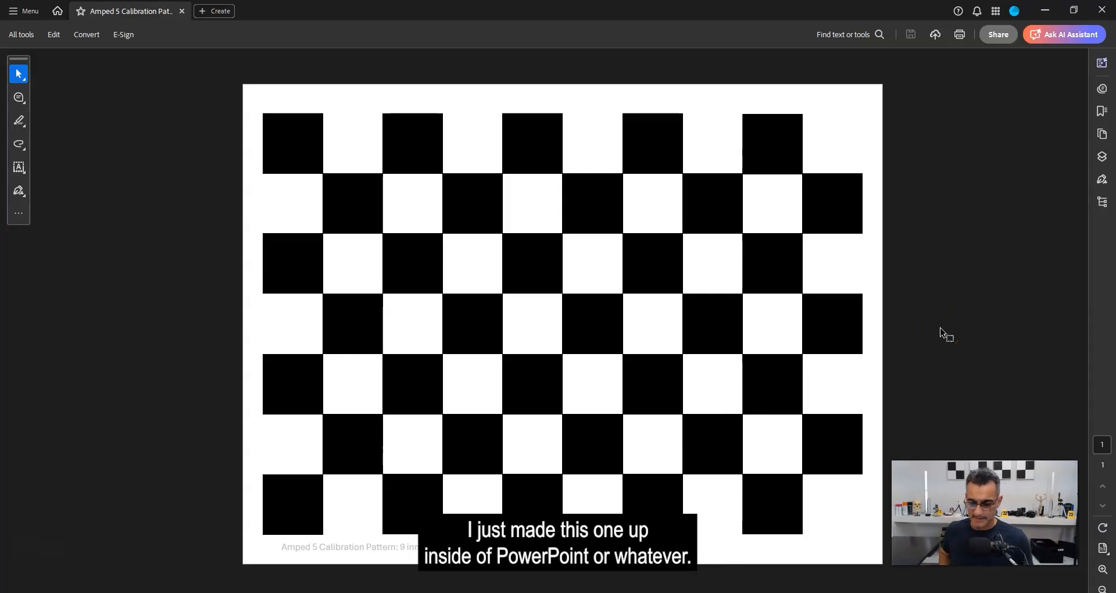
click(853, 300)
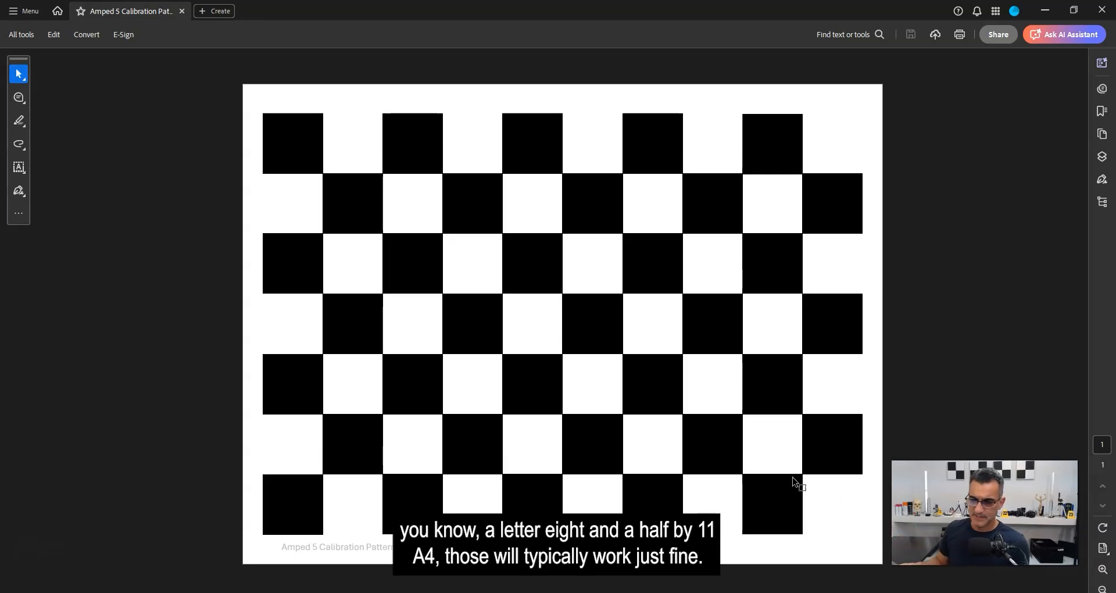
click(829, 462)
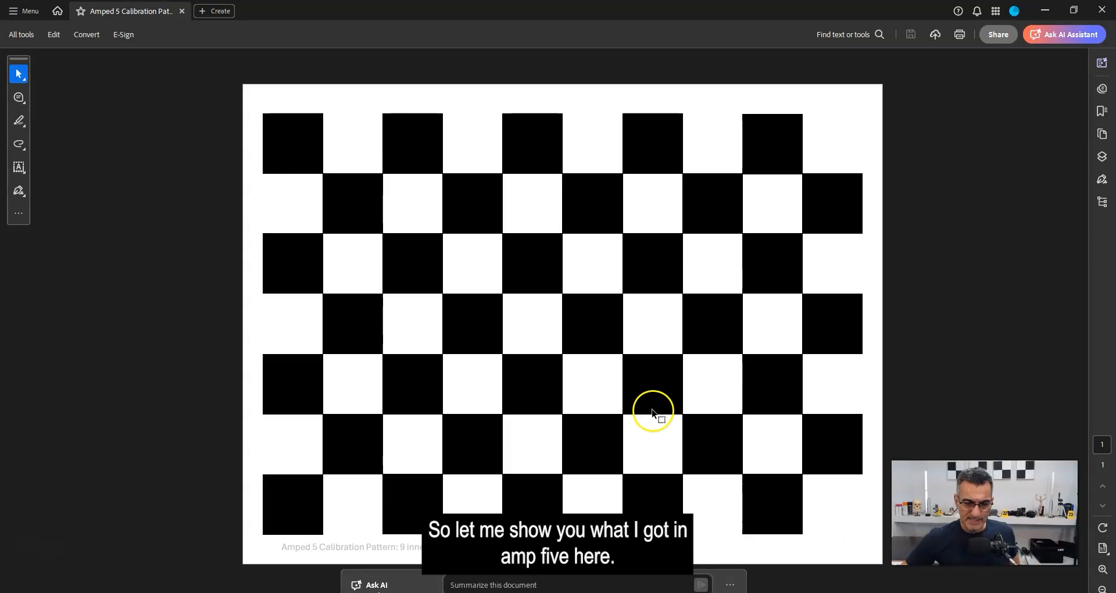
Switch back to Amped FIVE and load Axon_Body_3_Video_2025-06-24_1233_X60C06555.mp4 with the Video Loader.
click(402, 591)
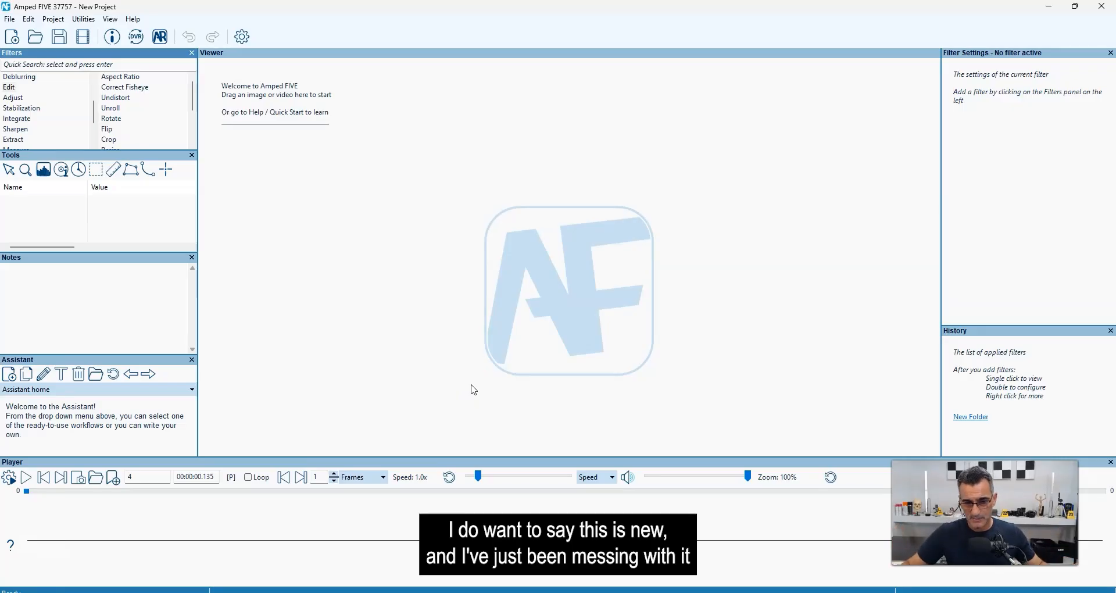
click(472, 379)
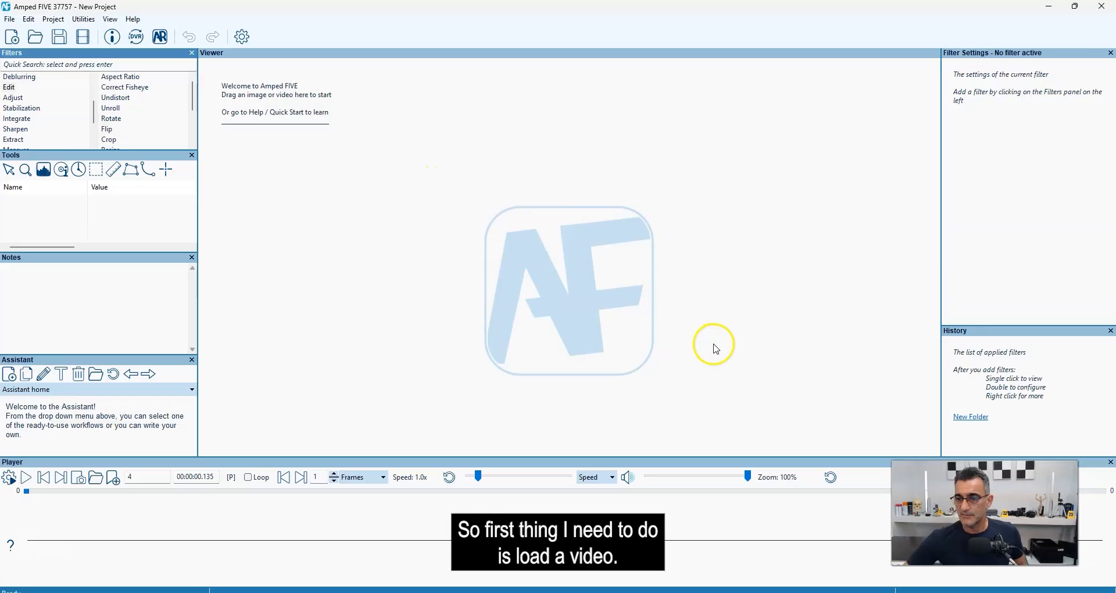
scroll(50, 112, up, 2)
click(13, 77)
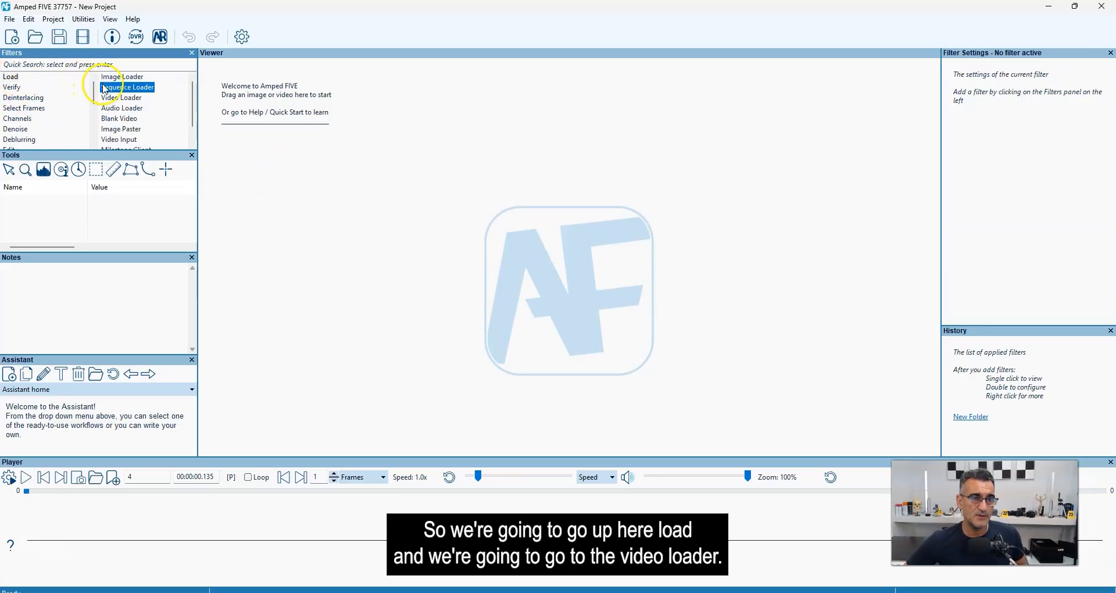
double_click(121, 98)
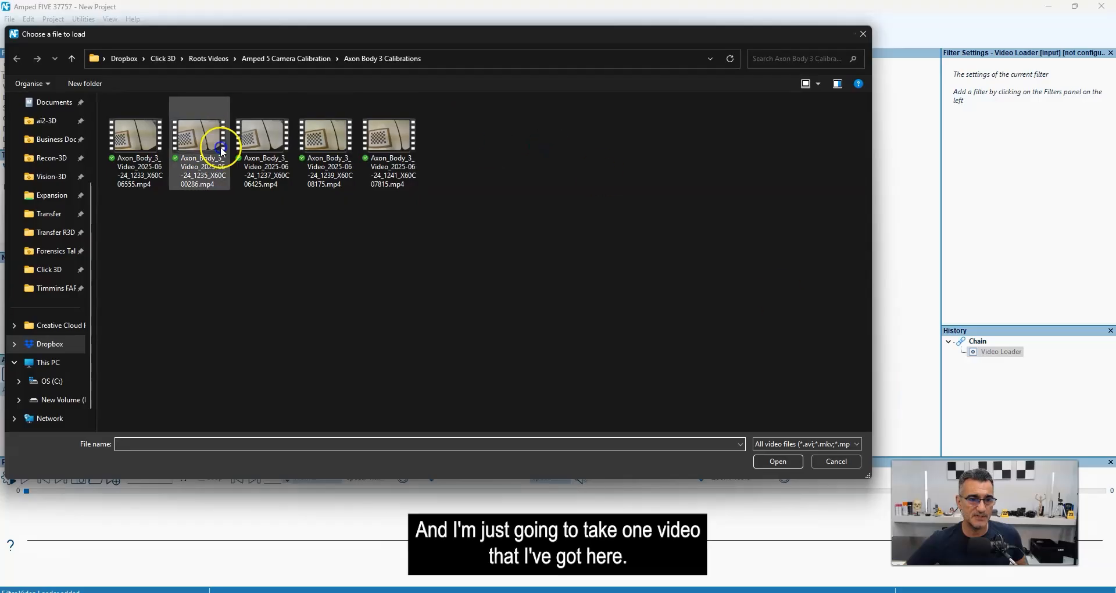
double_click(142, 137)
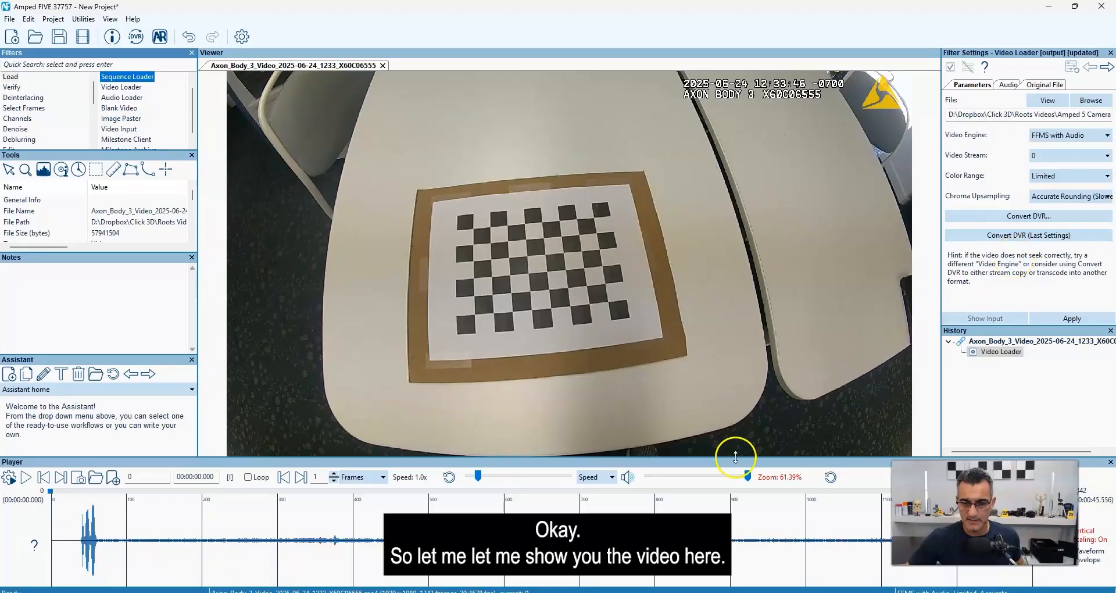
Mute the audio and play the loaded calibration video.
click(627, 476)
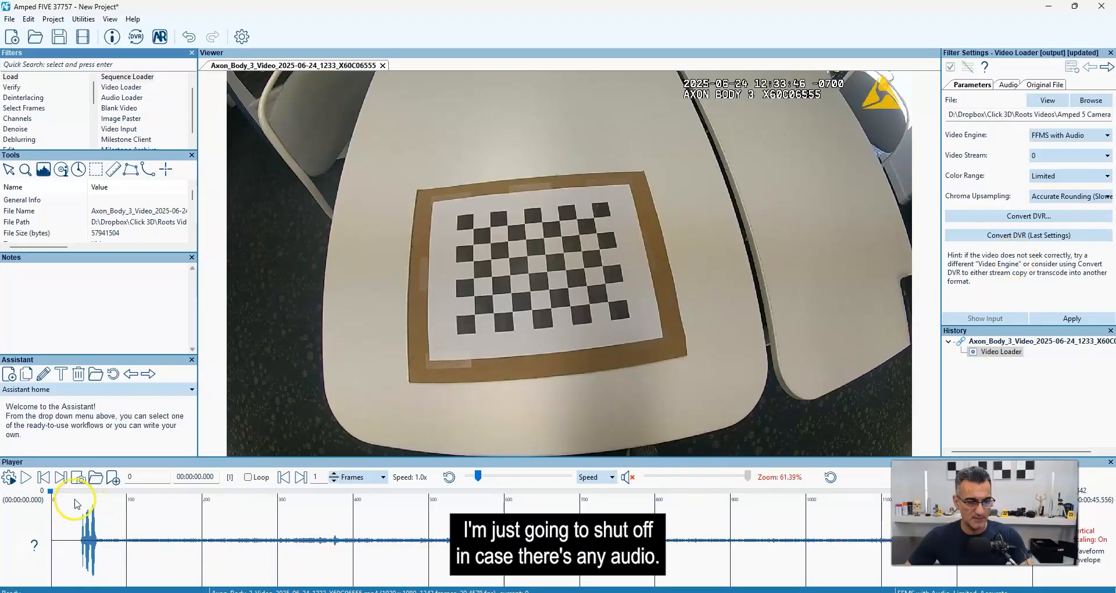
key(space)
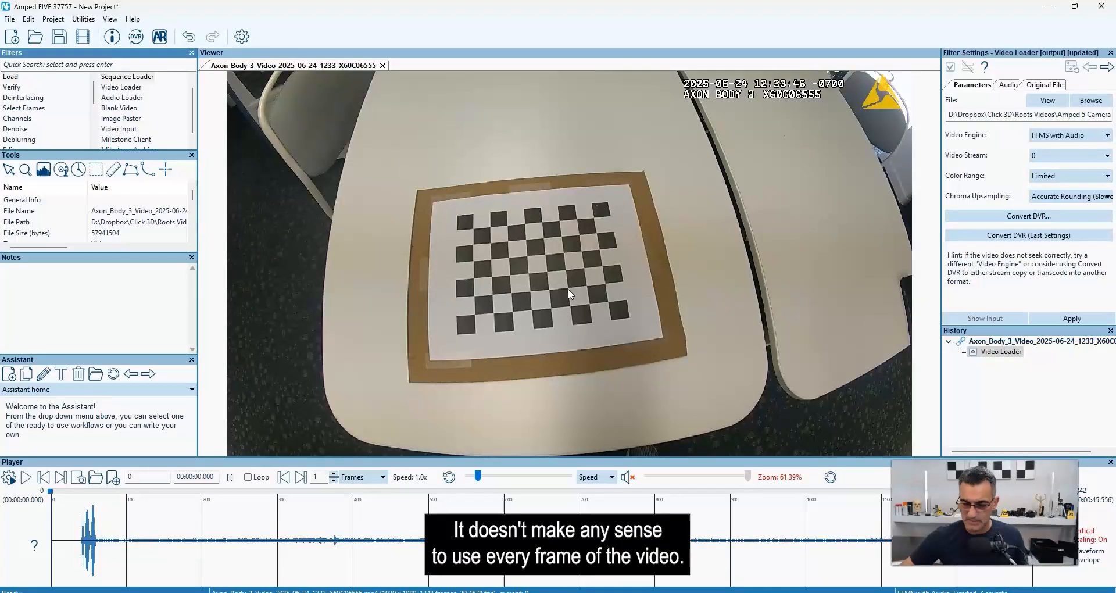
Apply a Sparse Selector filter to the video and add frame 52 to its frame list.
mouse_move(37, 109)
scroll(123, 118, up, 1)
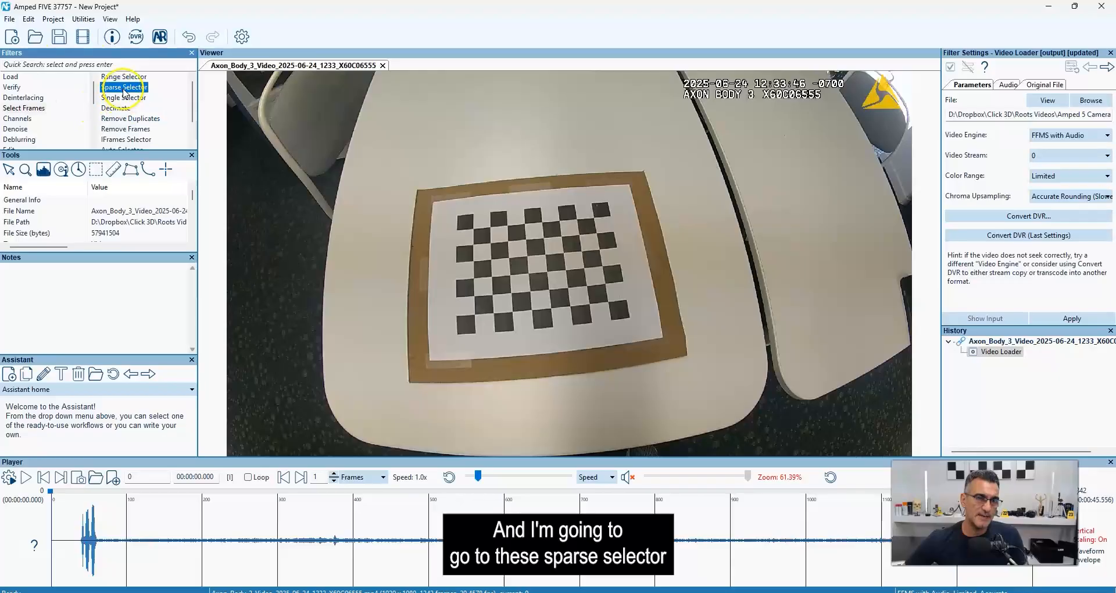
double_click(123, 88)
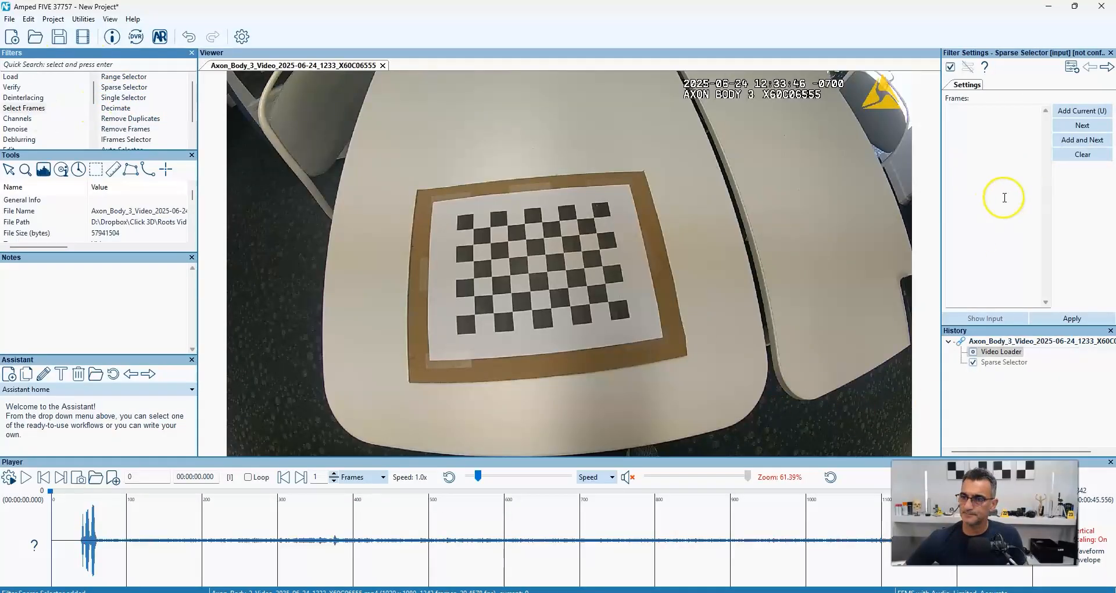
mouse_move(52, 491)
mouse_down()
mouse_move(168, 493)
mouse_move(51, 492)
mouse_up()
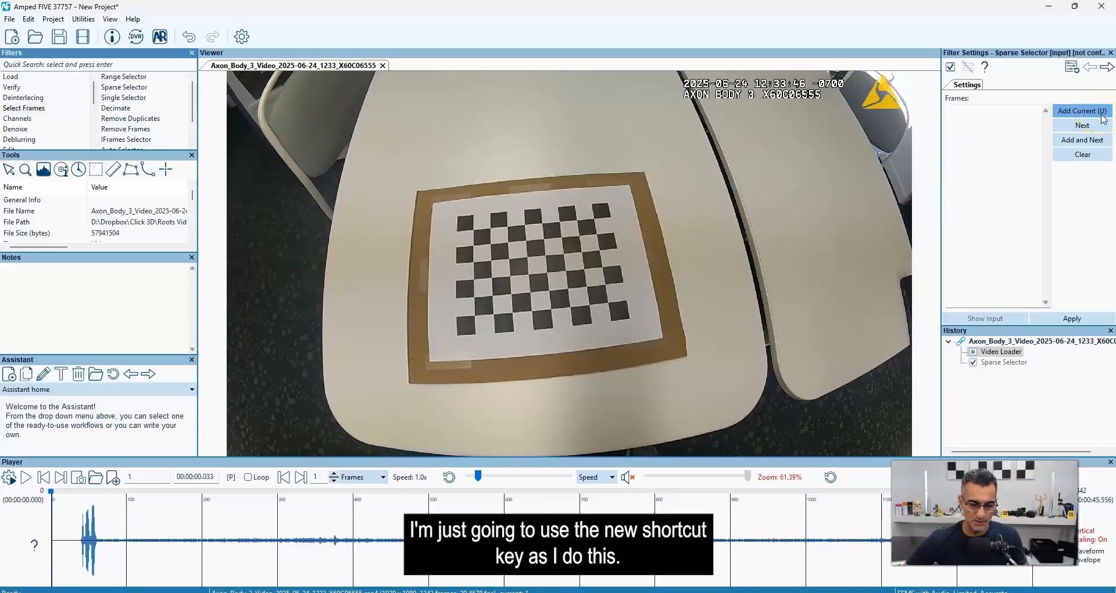
click(84, 493)
drag(84, 493, 90, 492)
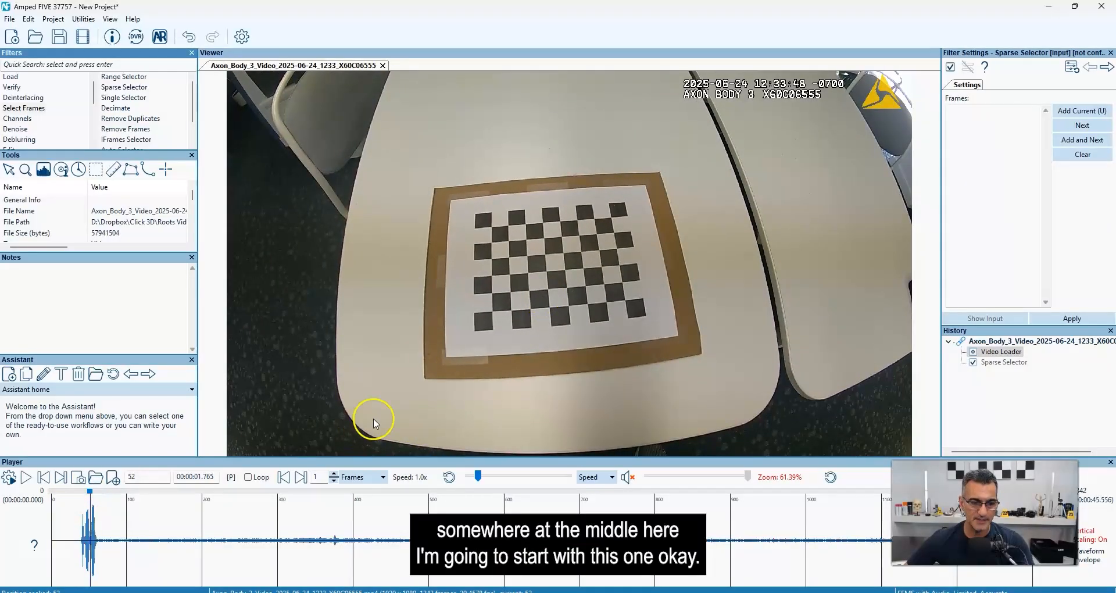
key(u)
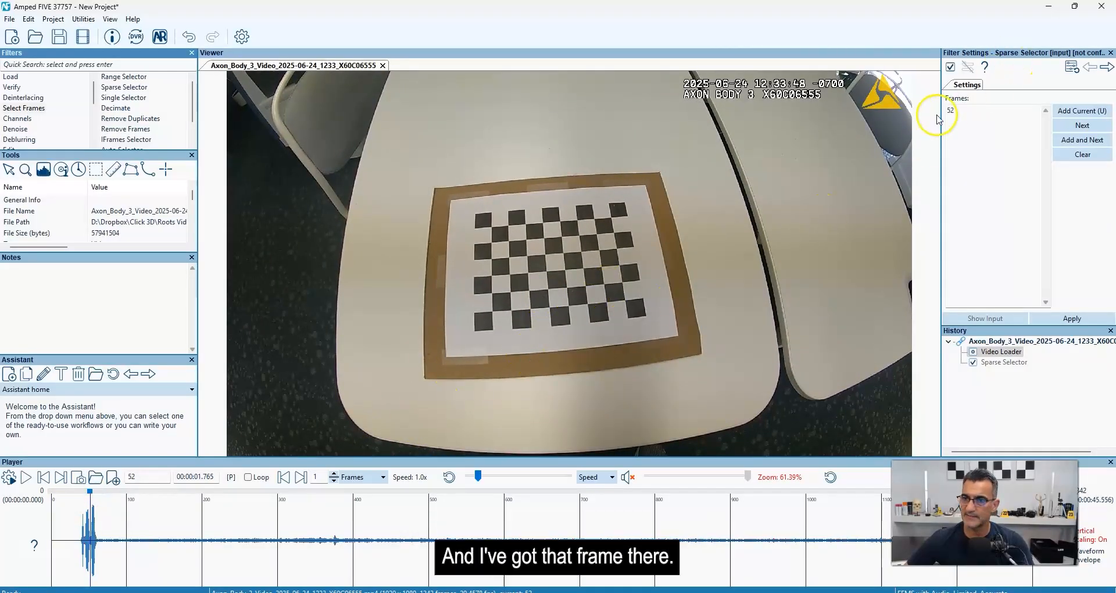
Add frames 146, 172, 209 and 323 to the Sparse Selector's frame list.
drag(90, 493, 296, 490)
key(u)
key(u)
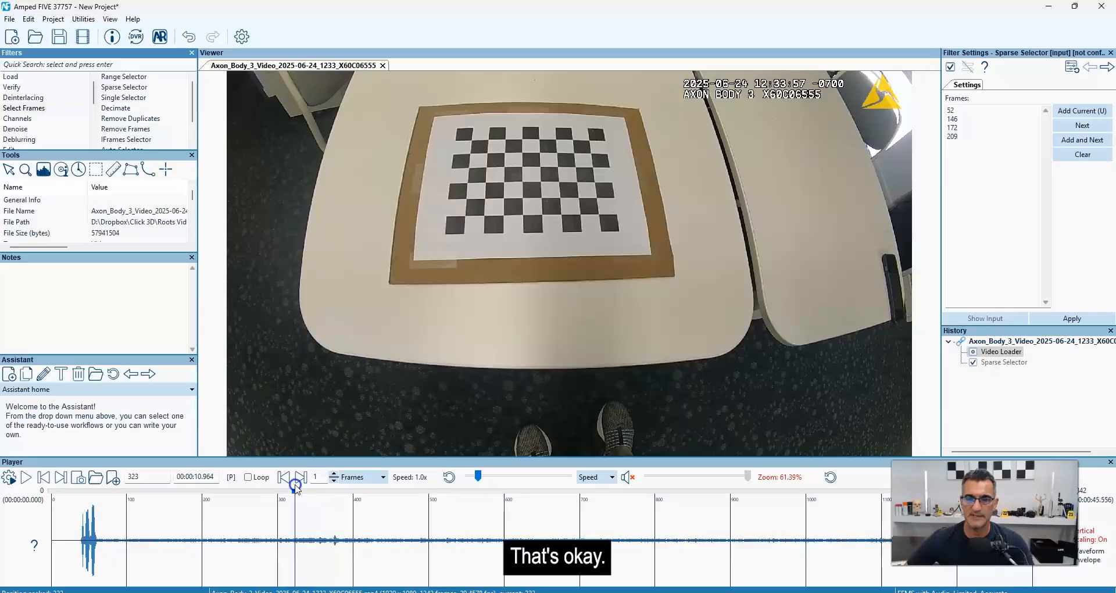
key(u)
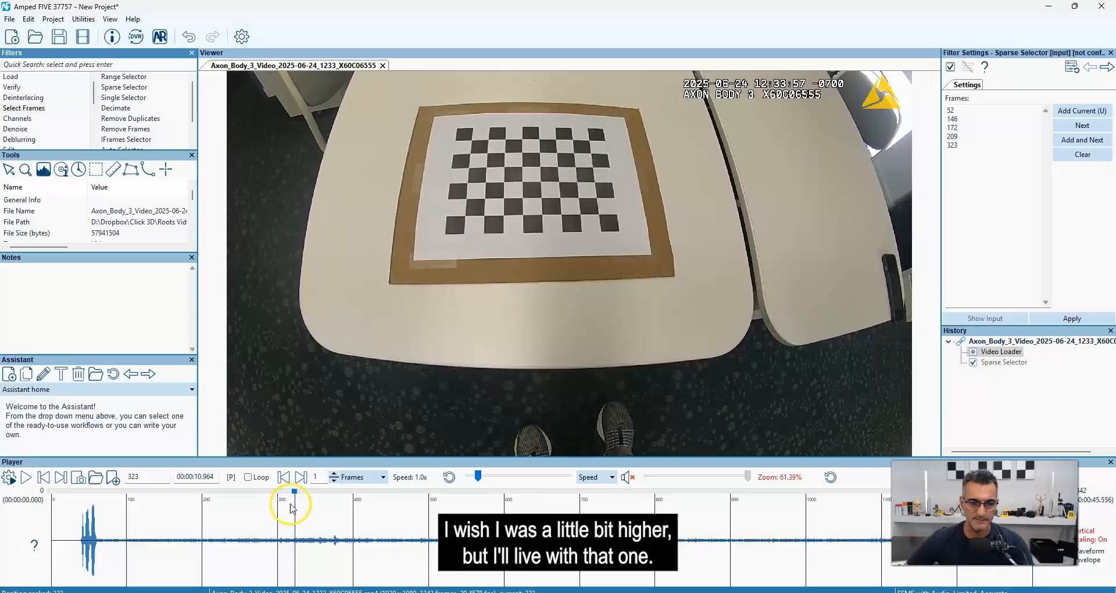
Add frames 393, 520, 560, 653, 878, 957 and 1114 to the frame list and apply the Sparse Selector.
drag(292, 494, 446, 493)
key(u)
key(u)
drag(454, 491, 544, 492)
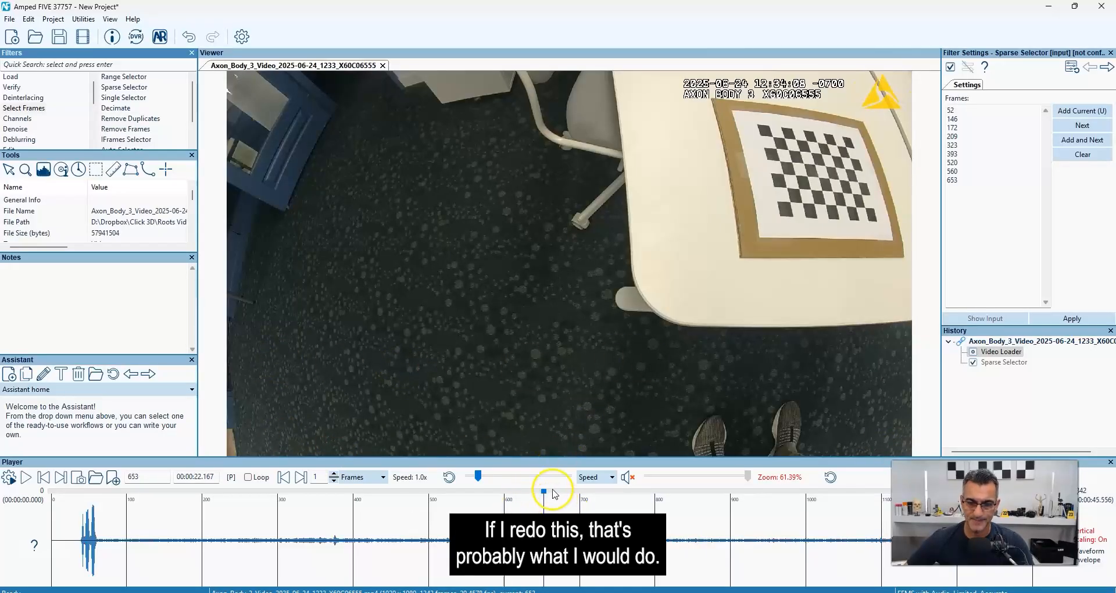
drag(545, 493, 887, 488)
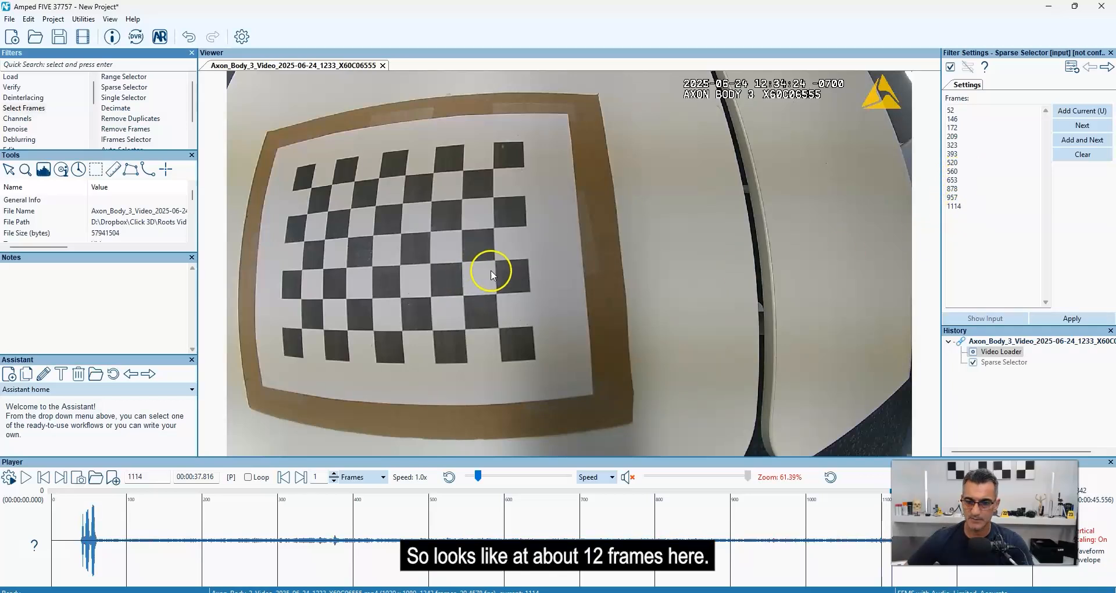
click(1072, 319)
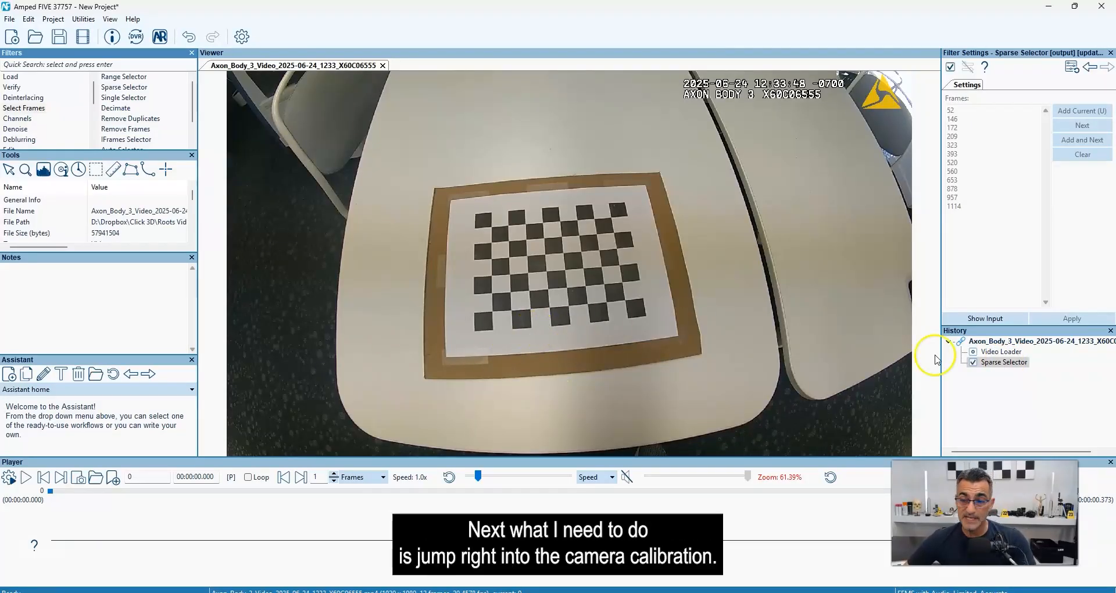
Add the Create Camera Calibration filter after the Sparse Selector in the chain.
click(1007, 393)
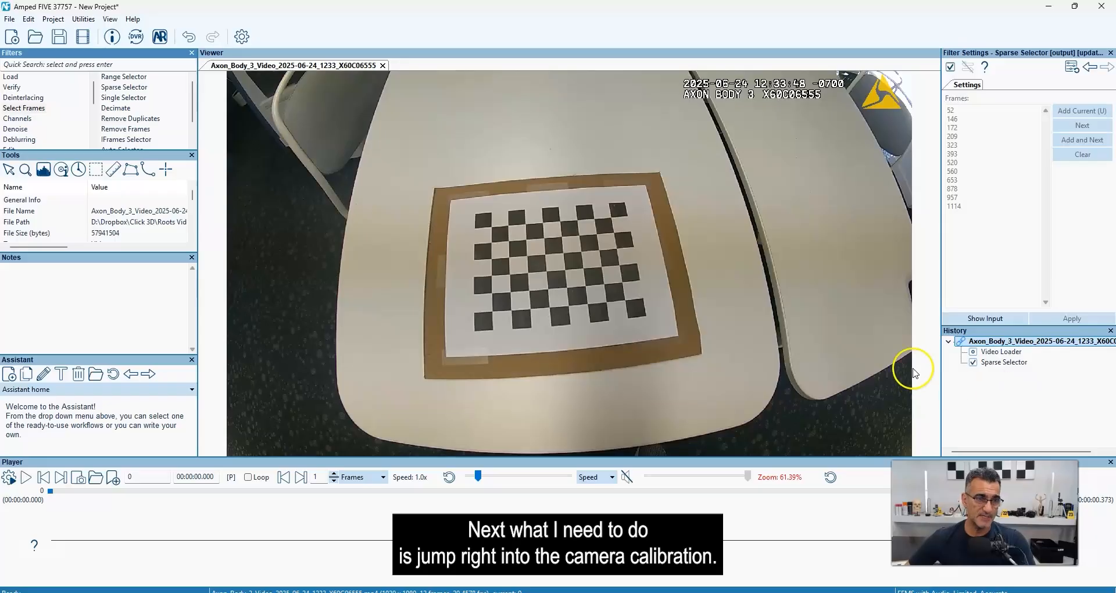
click(103, 110)
scroll(35, 116, down, 1)
click(8, 117)
click(137, 118)
scroll(139, 116, down, 2)
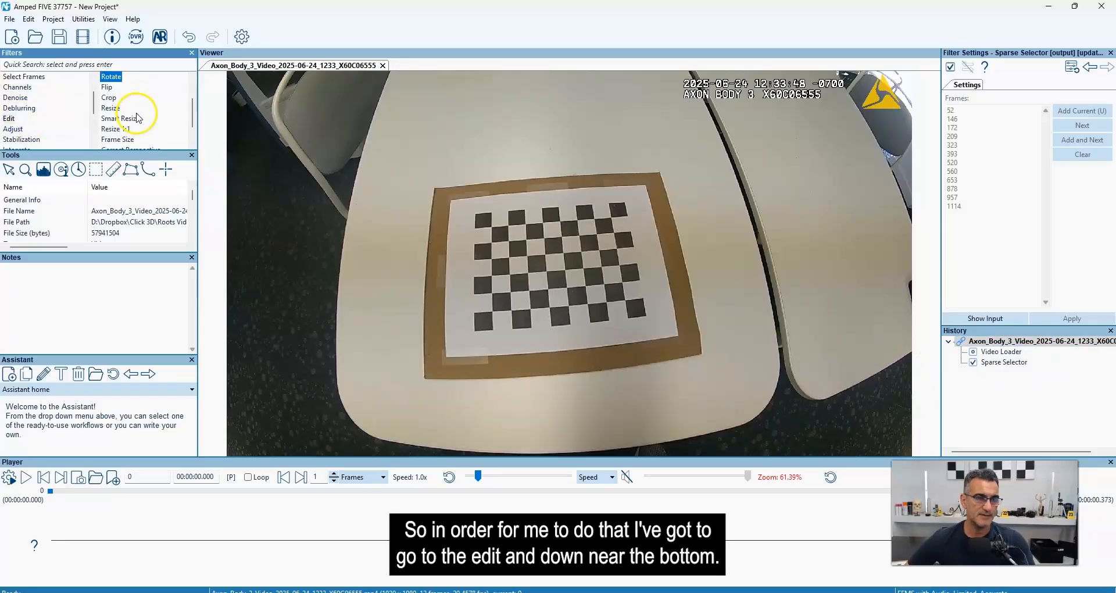
click(150, 129)
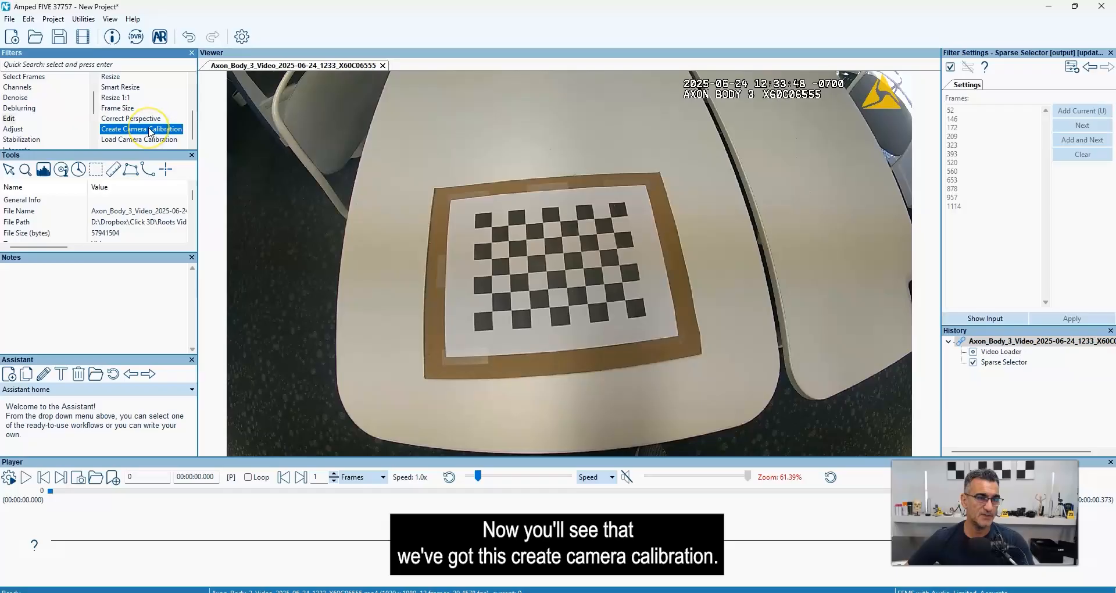
double_click(150, 131)
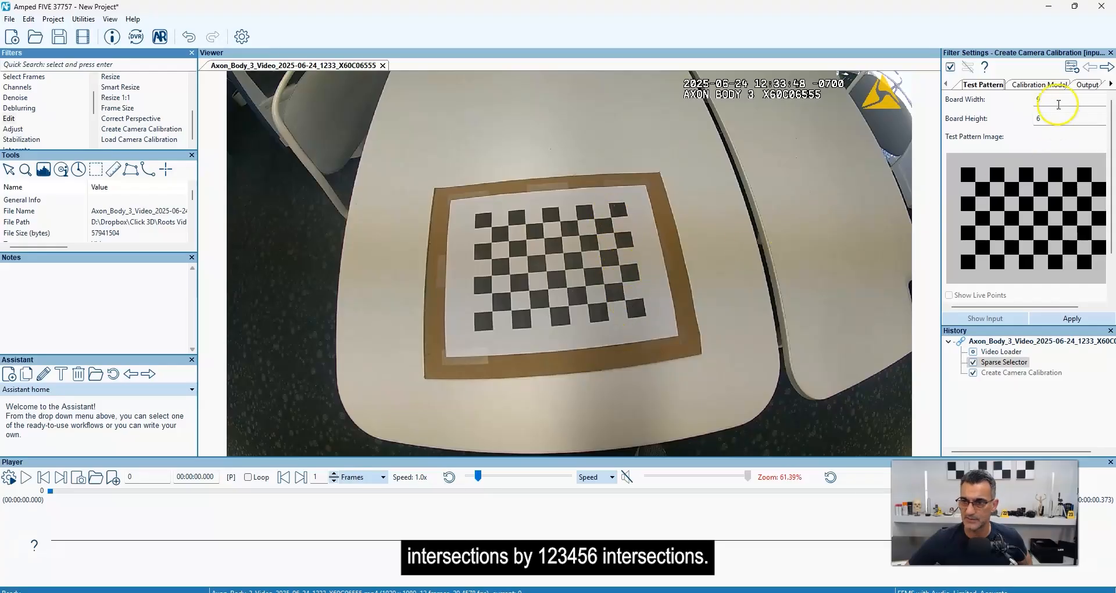
Set the calibration's board width to 8 and its distortion type to Fisheye, and apply the settings.
double_click(1016, 102)
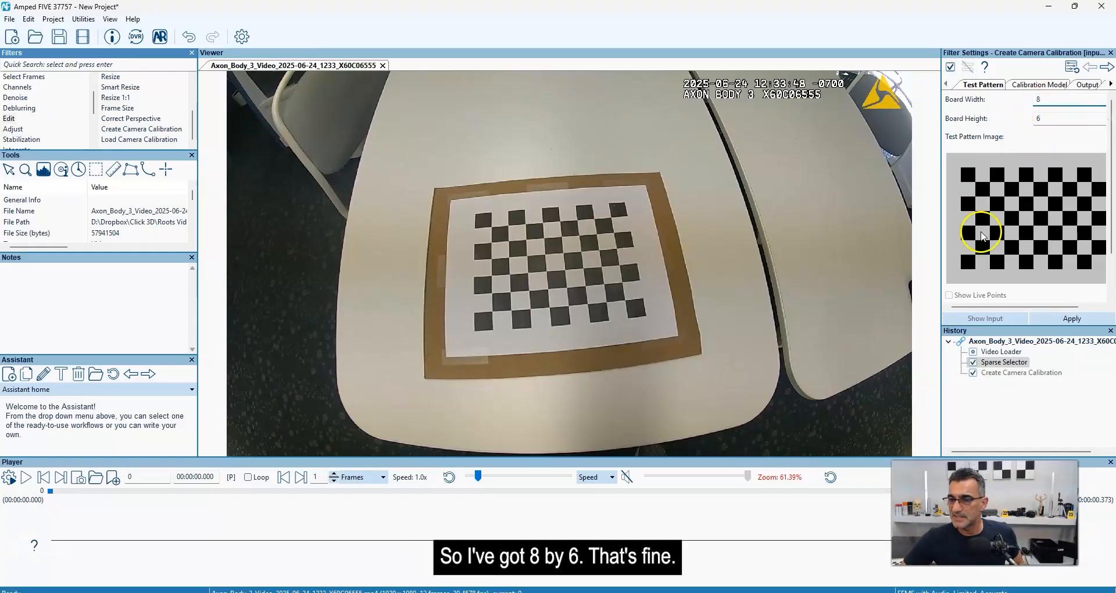
click(1027, 85)
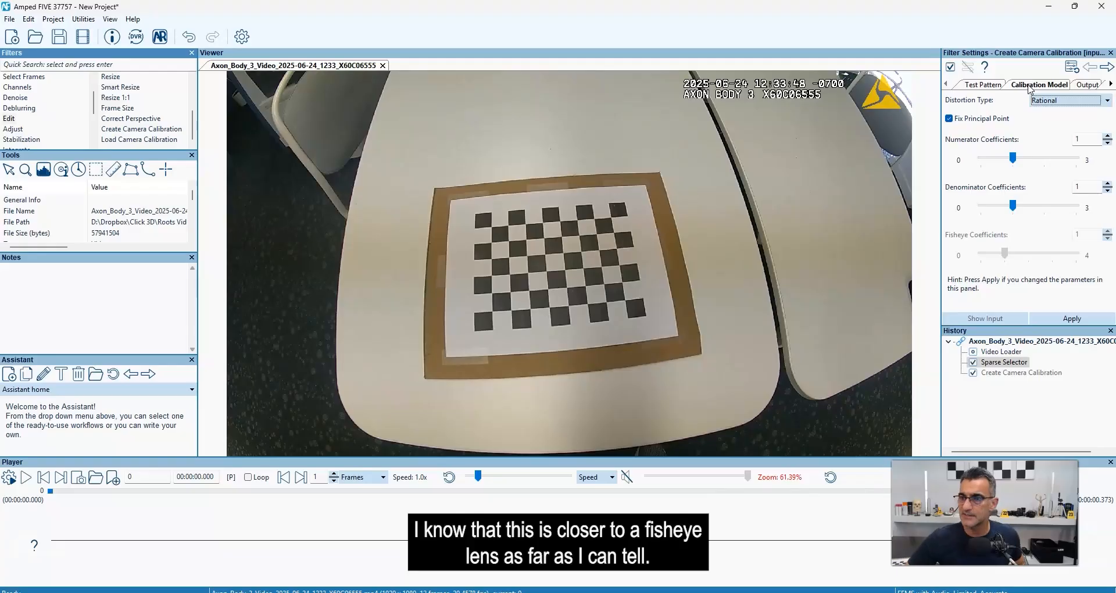
click(1042, 100)
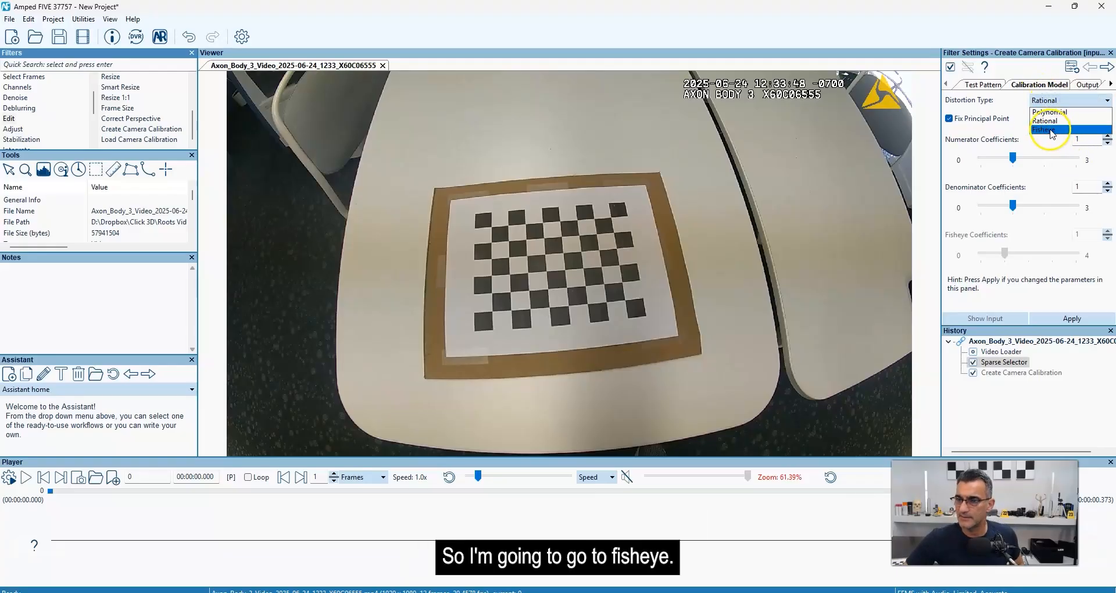
click(1052, 133)
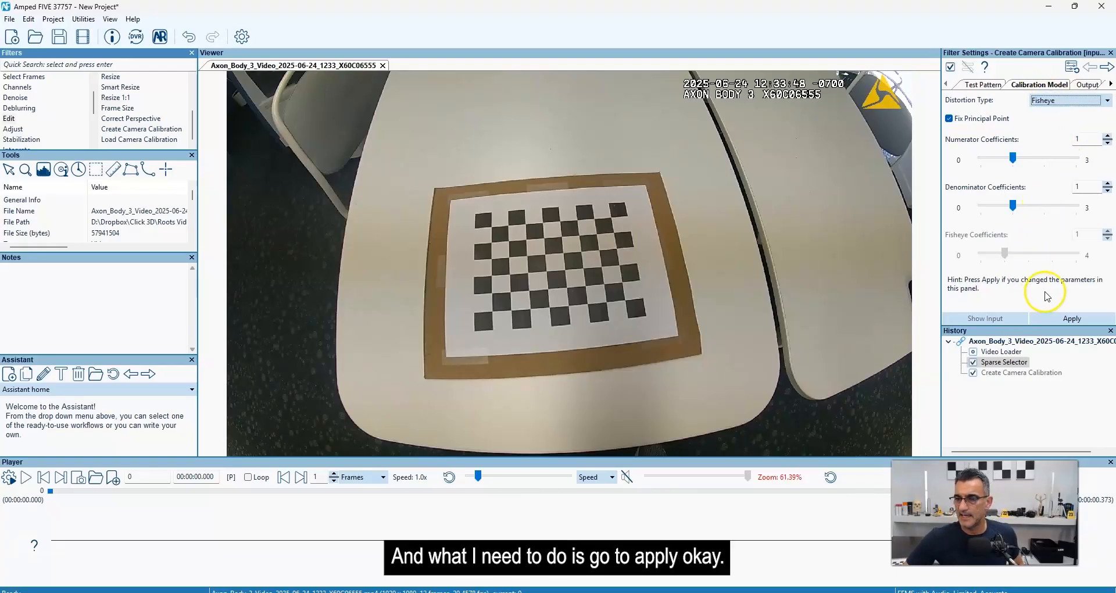
click(1072, 318)
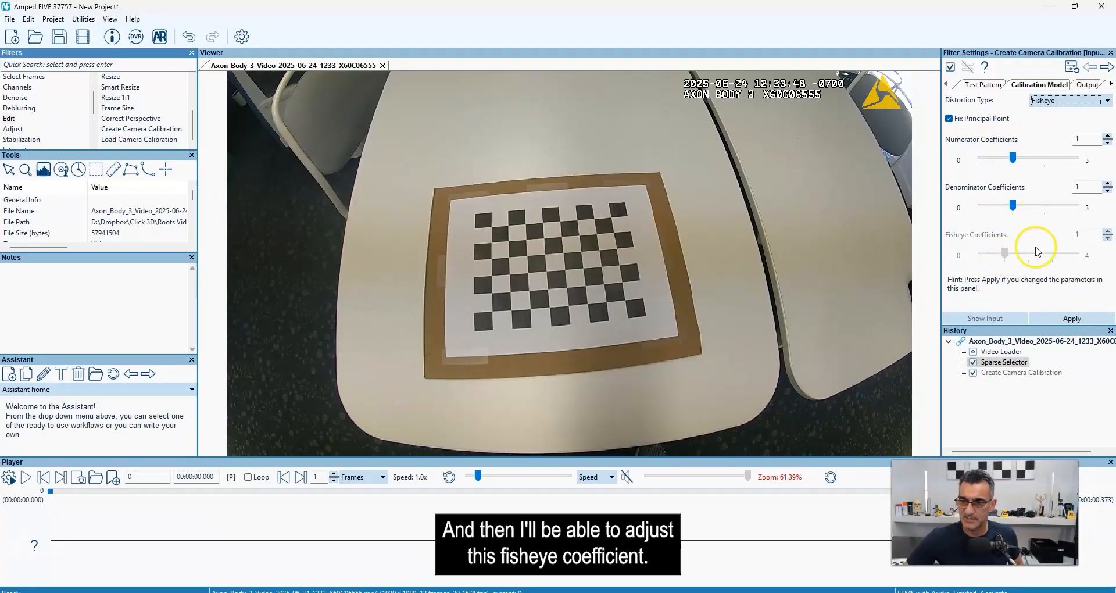
Apply the fisheye calibration model to the selected frames and inspect the straightened edges in the corrected image.
click(1087, 86)
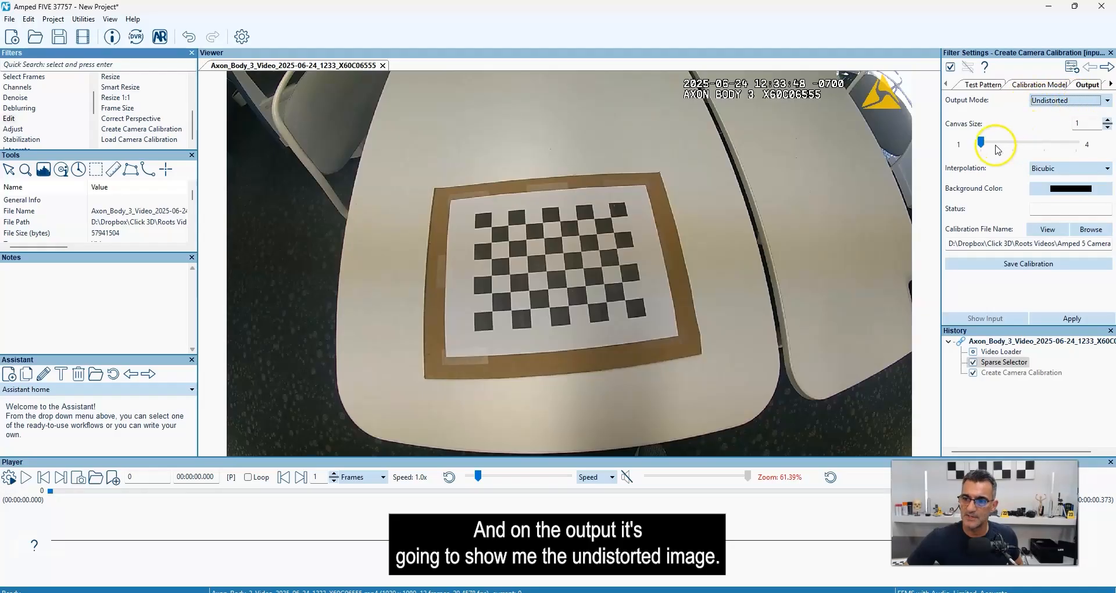
click(1040, 84)
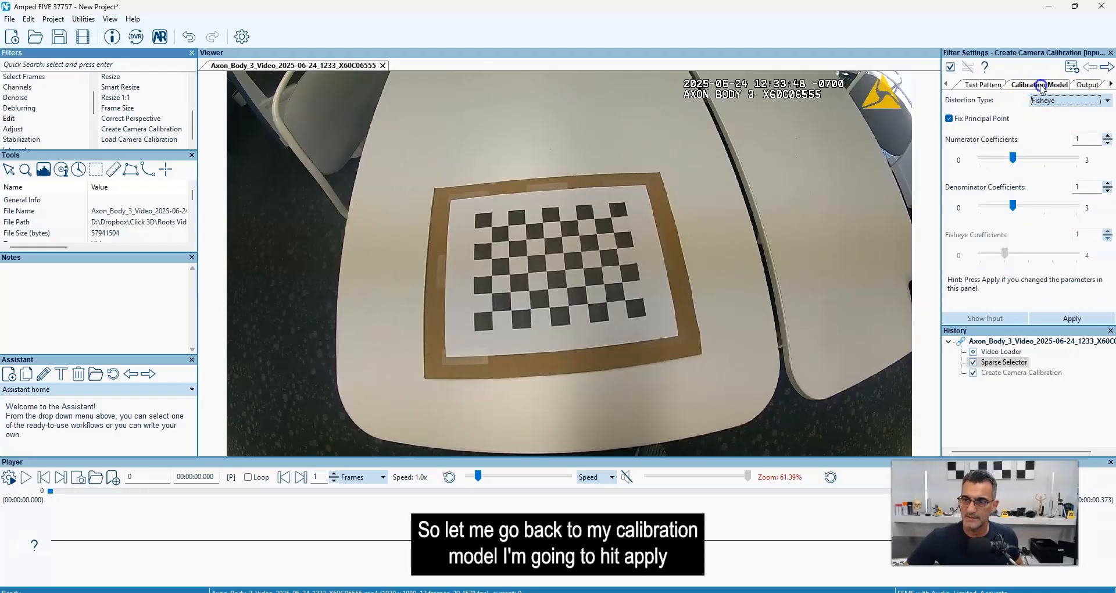
click(1067, 320)
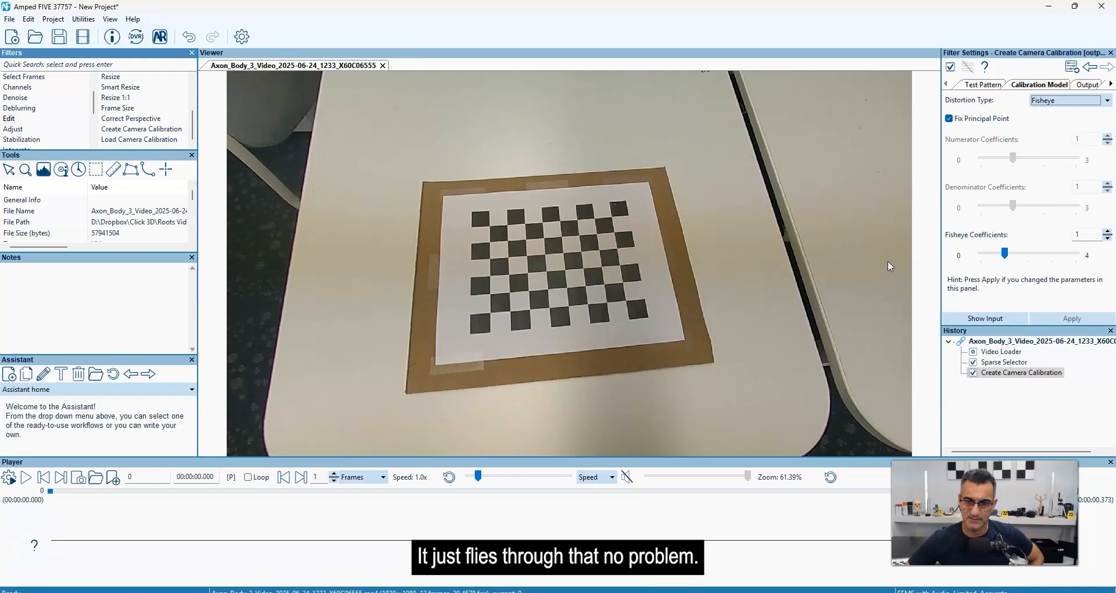
scroll(577, 221, down, 3)
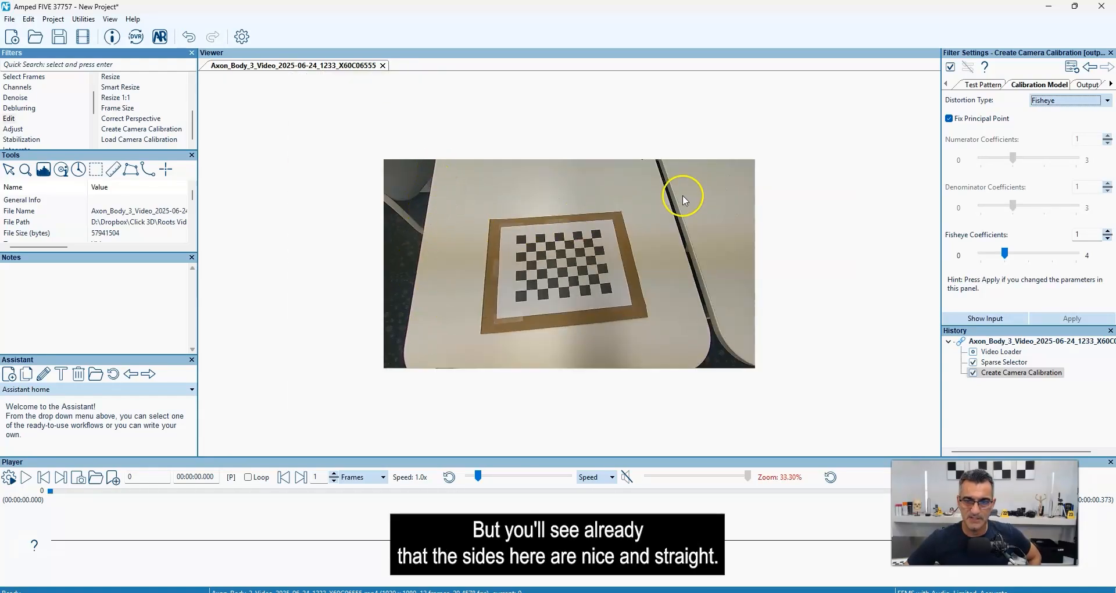
scroll(570, 276, up, 1)
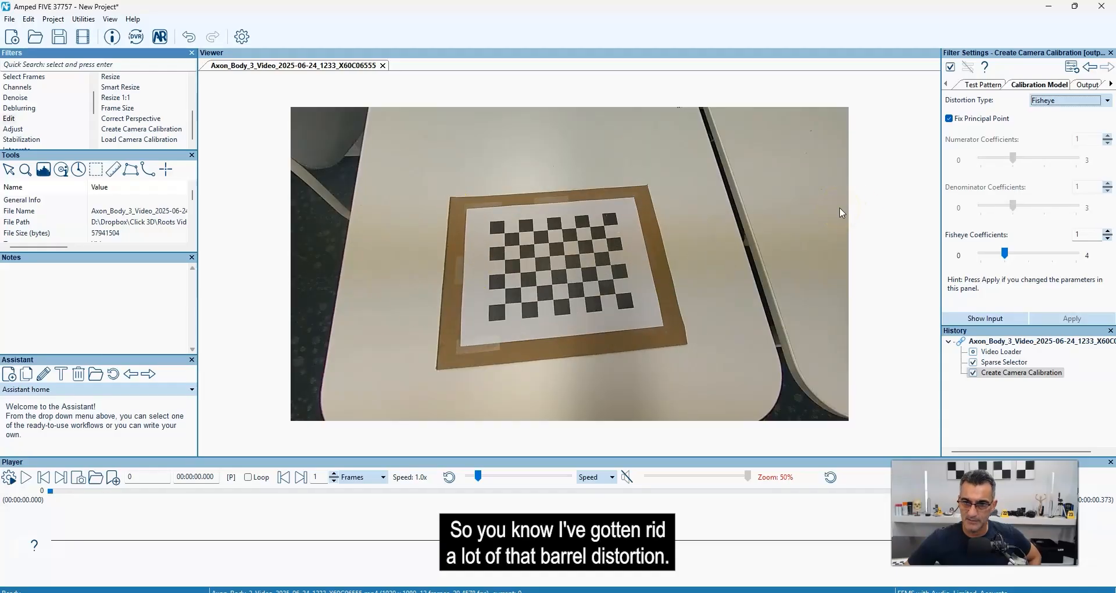
Compare the Original and Undistorted output modes of the camera calibration, ending on Original.
click(1089, 85)
click(1064, 98)
click(1054, 115)
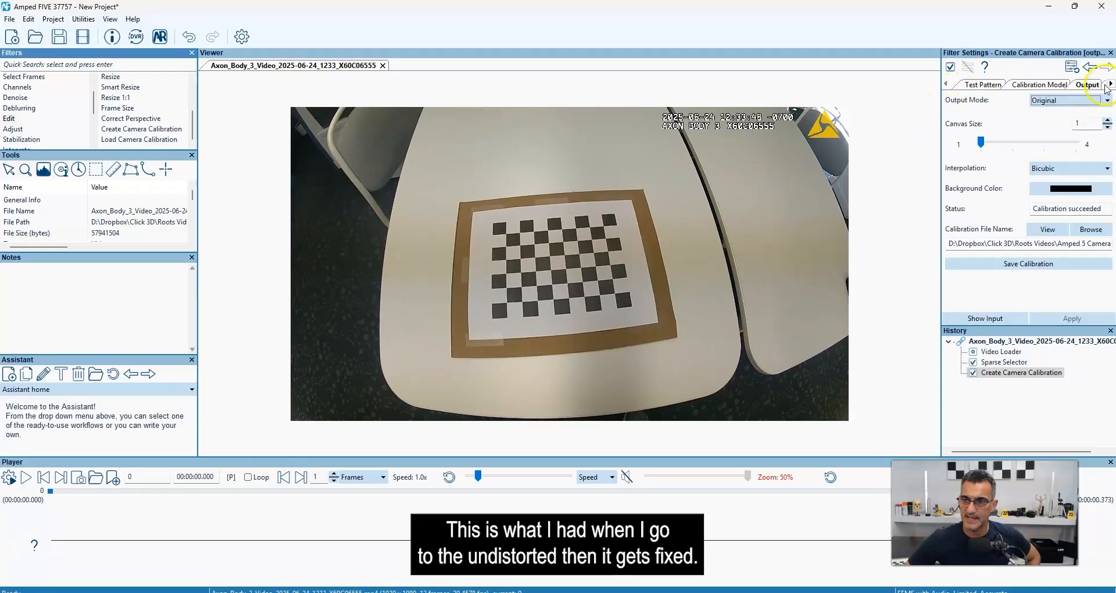
click(1082, 99)
click(1046, 115)
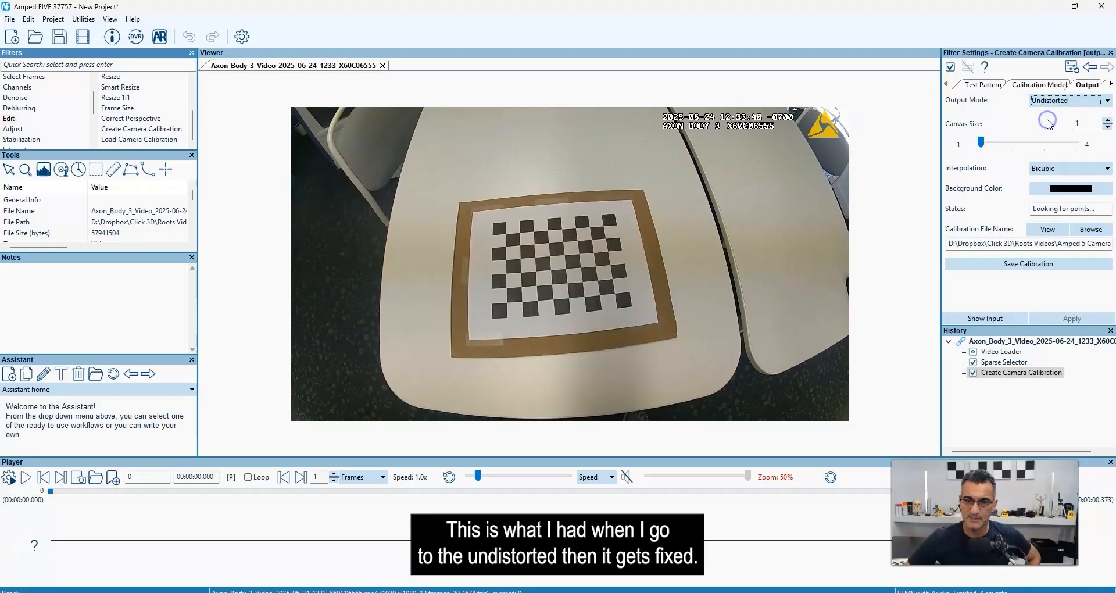
click(1056, 104)
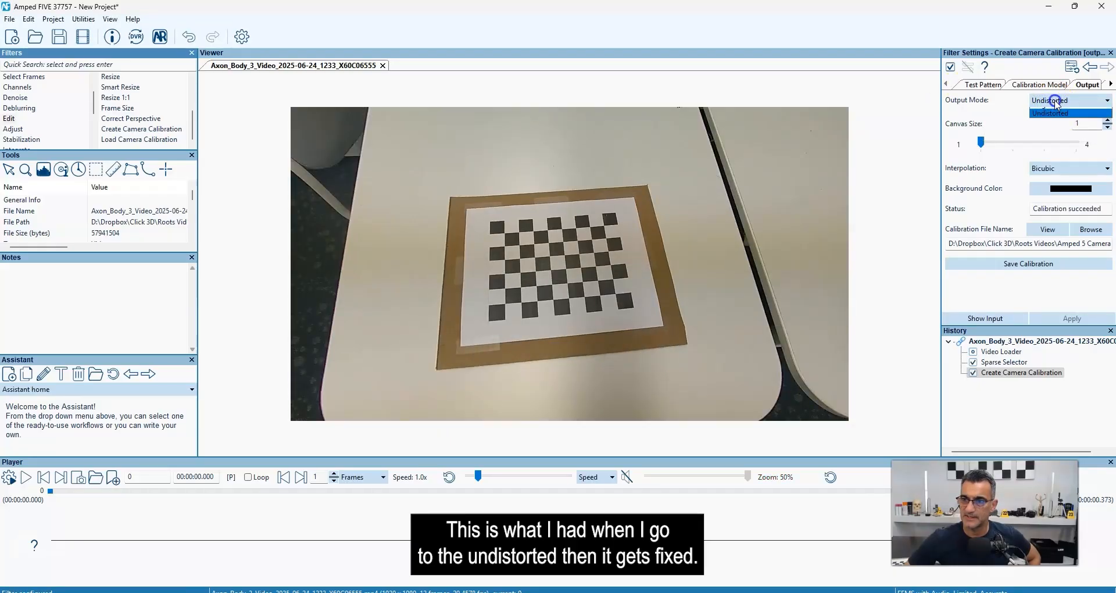
click(1052, 109)
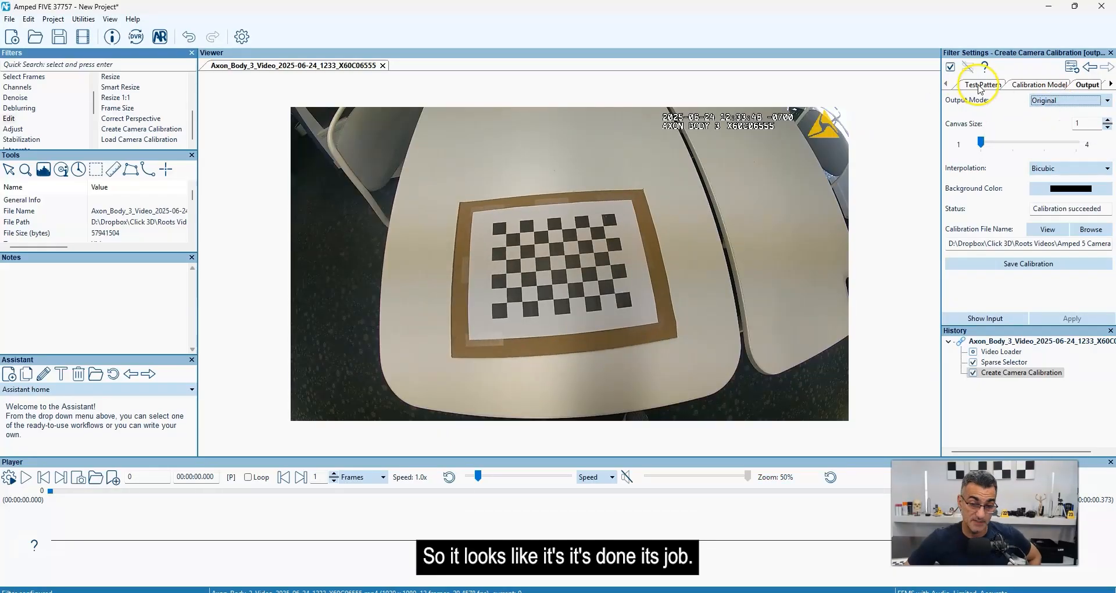
Show the live points on the original test pattern and inspect the checkerboard intersections up close.
click(980, 86)
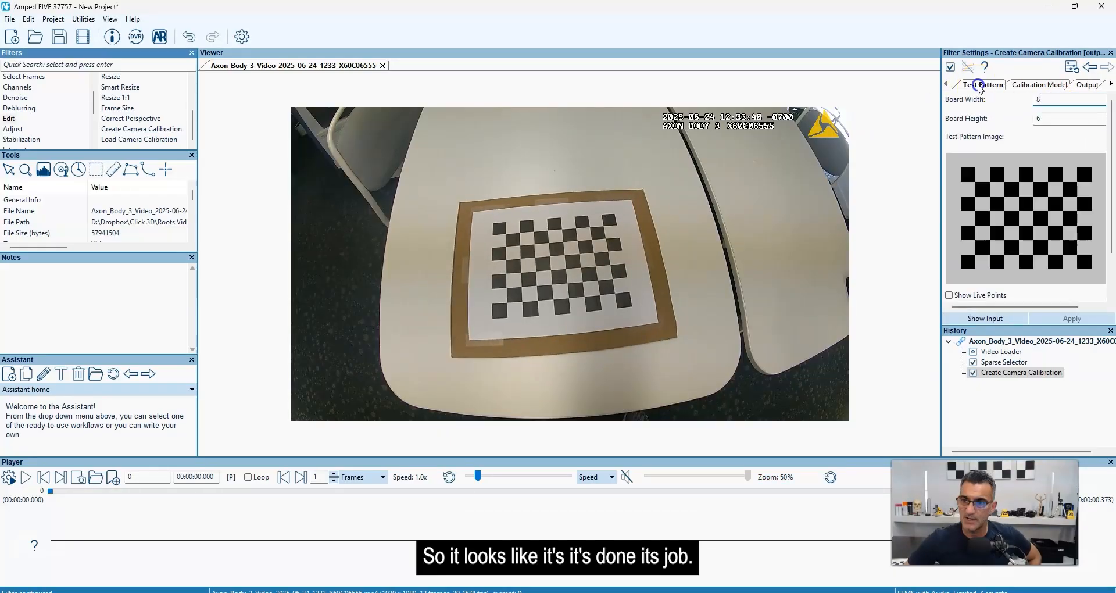
click(1082, 83)
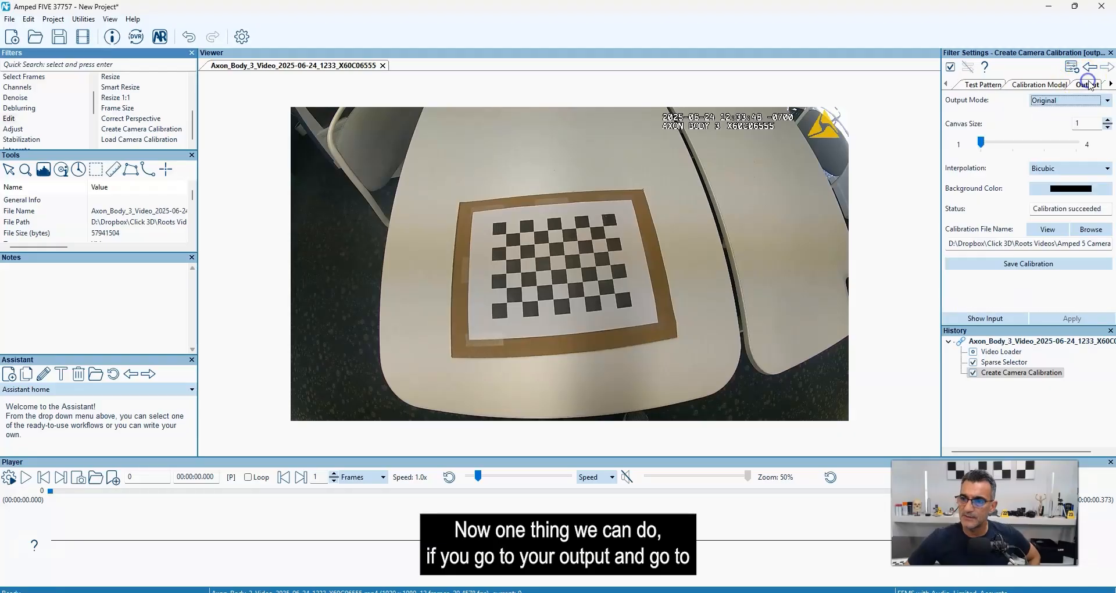
click(989, 86)
click(950, 296)
scroll(568, 259, up, 2)
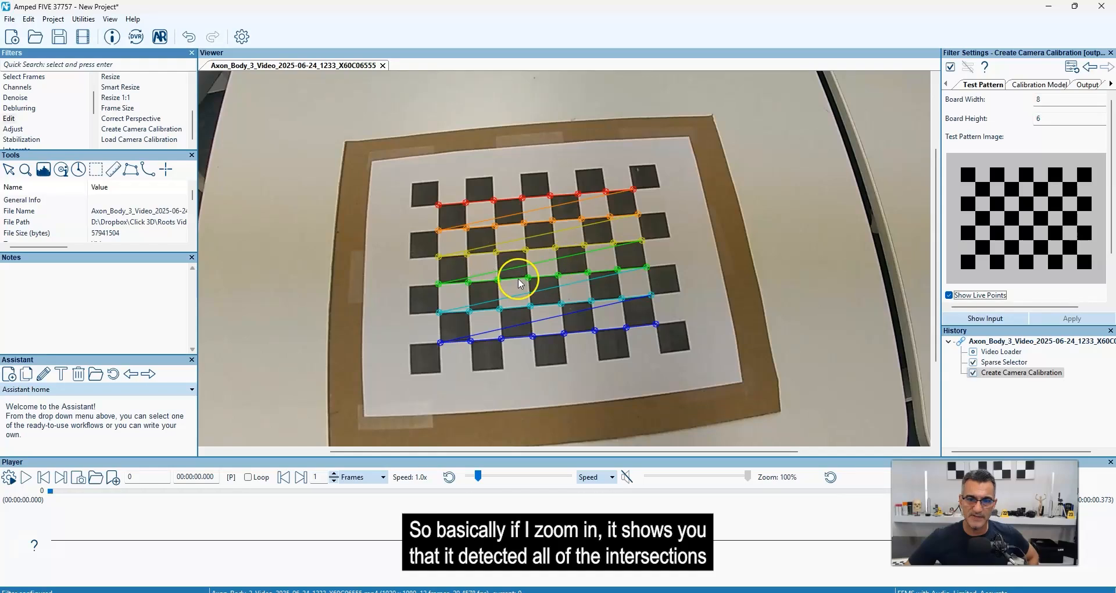
scroll(521, 284, up, 2)
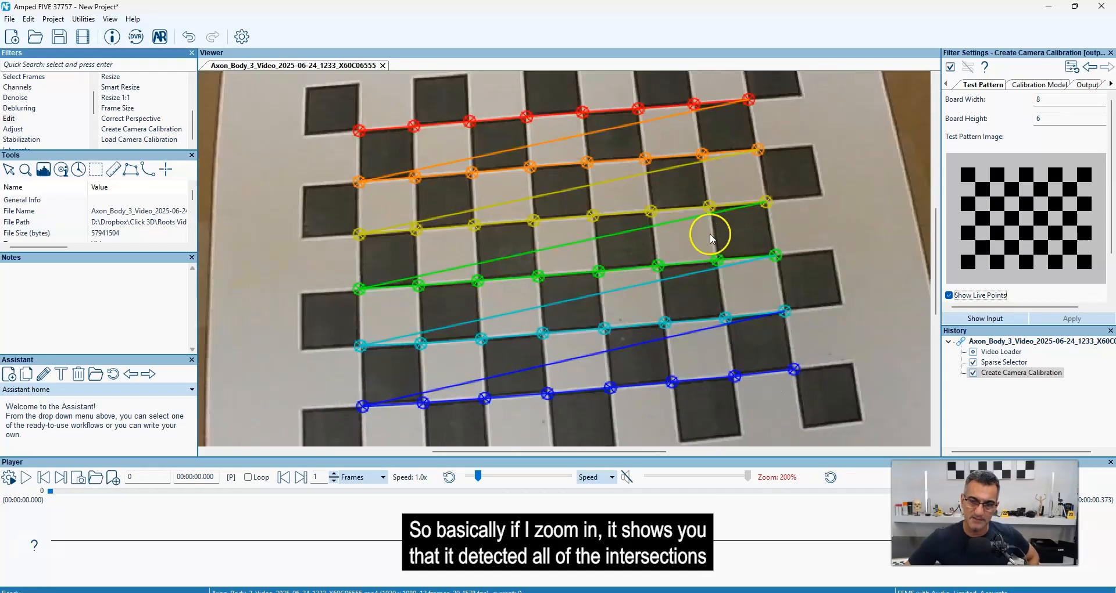
scroll(642, 252, down, 2)
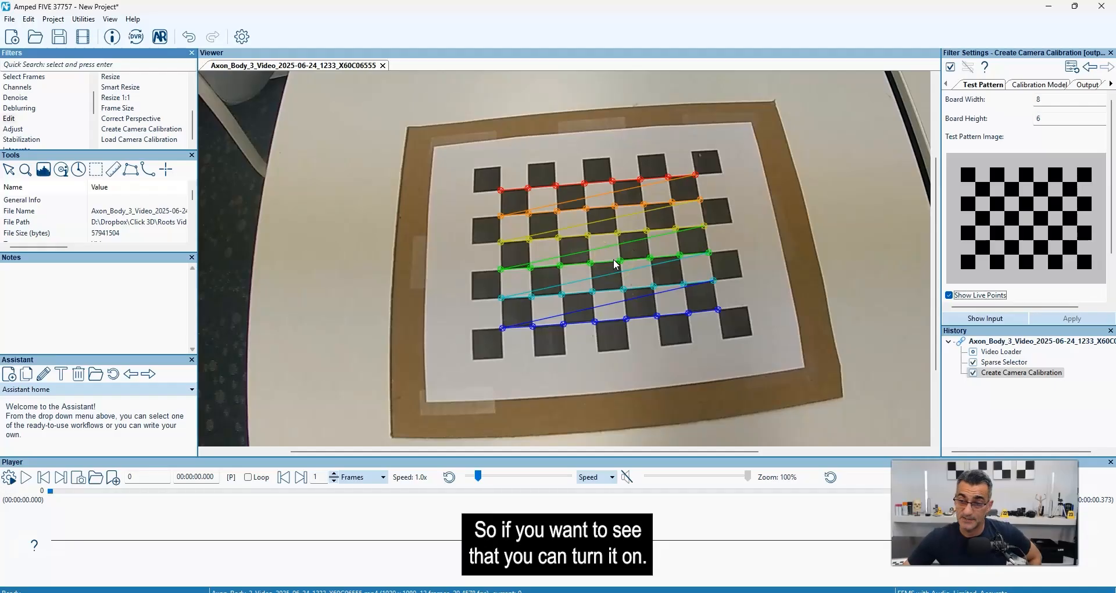
Hide the live points and set the calibration's output mode to Undistorted.
click(949, 295)
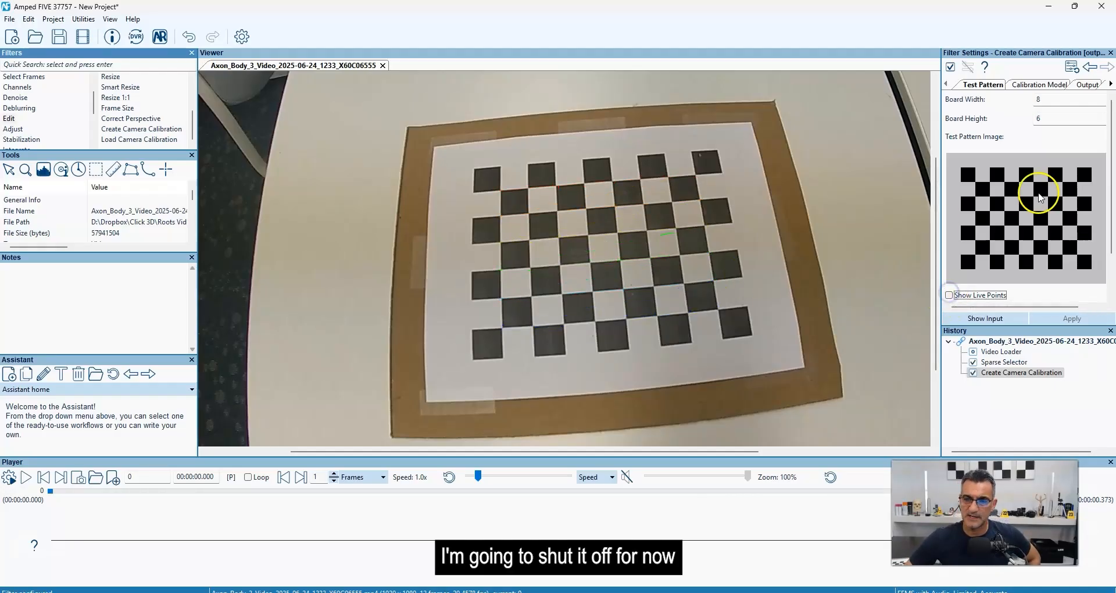
click(1082, 85)
click(1059, 100)
click(1049, 121)
scroll(613, 244, down, 3)
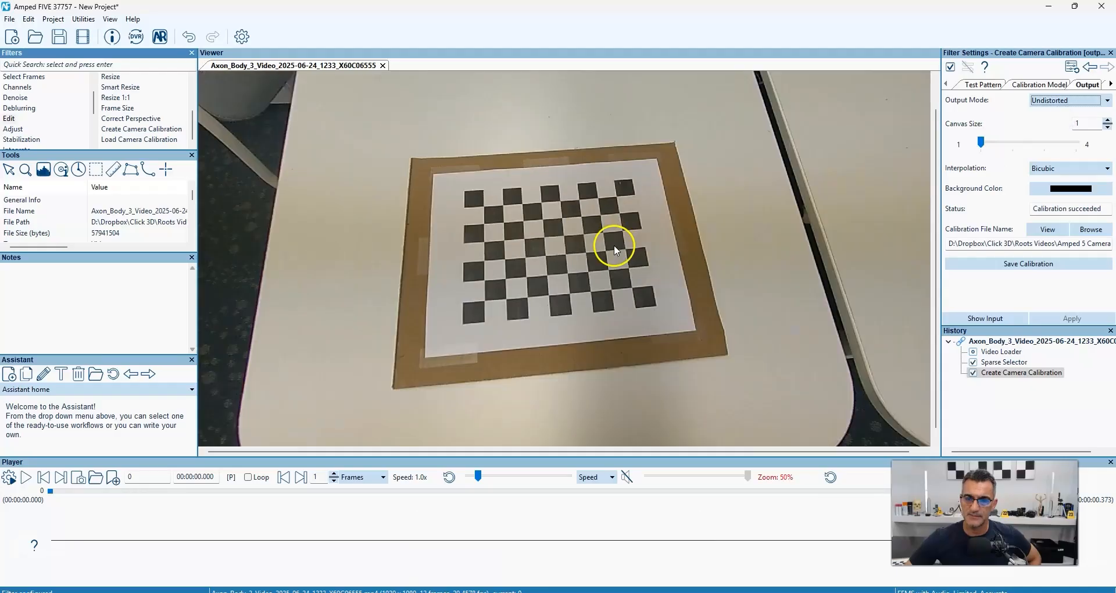
scroll(716, 221, up, 1)
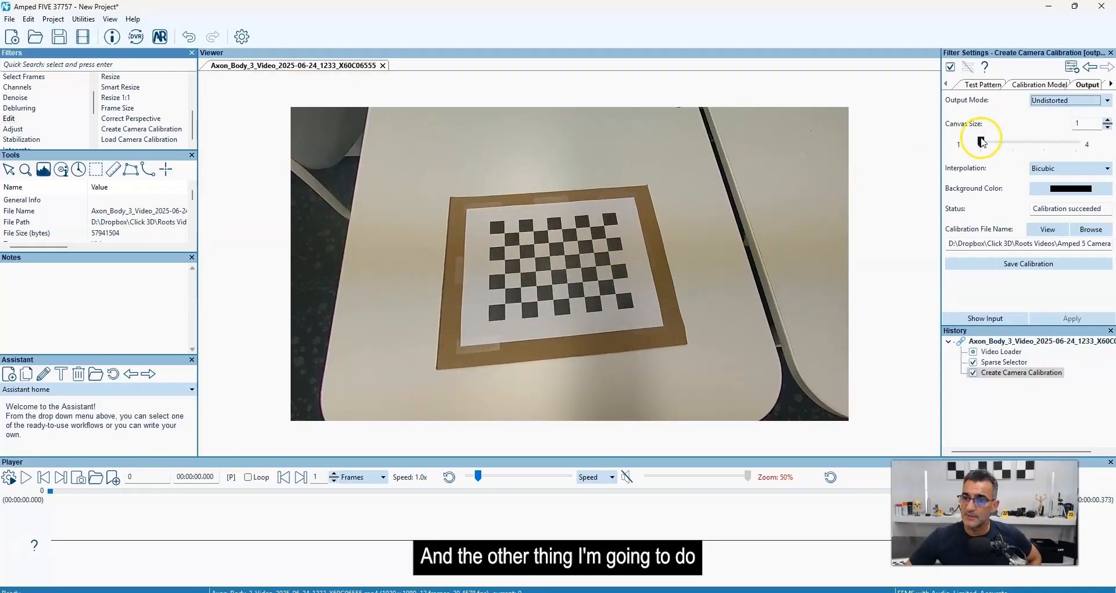
Enlarge the undistorted output's canvas size to 2.6 and view the whole frame.
drag(982, 144, 1021, 145)
click(1082, 122)
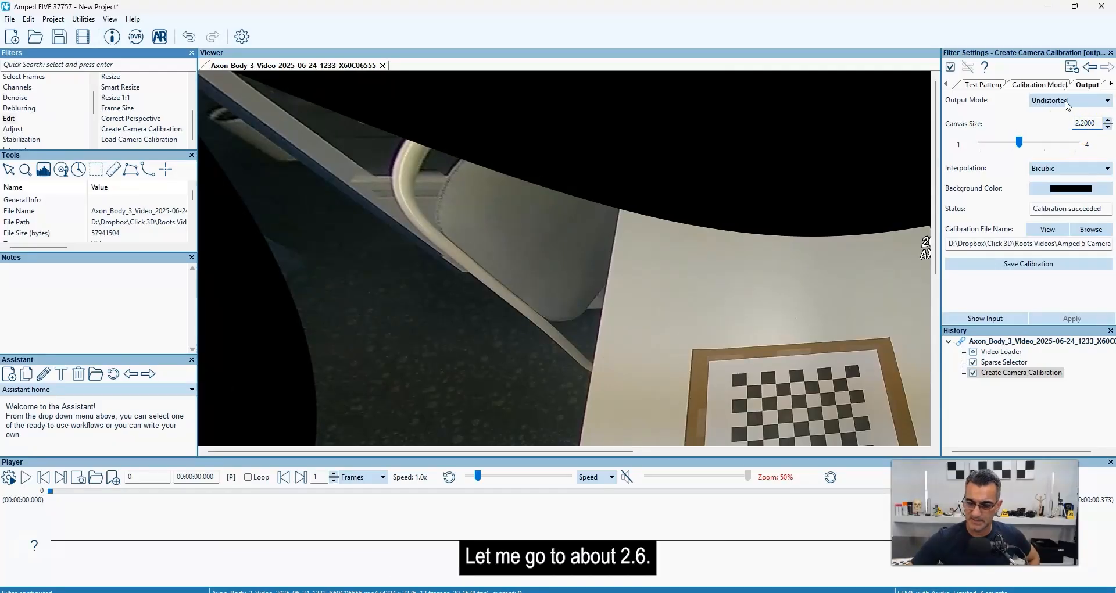
key(Return)
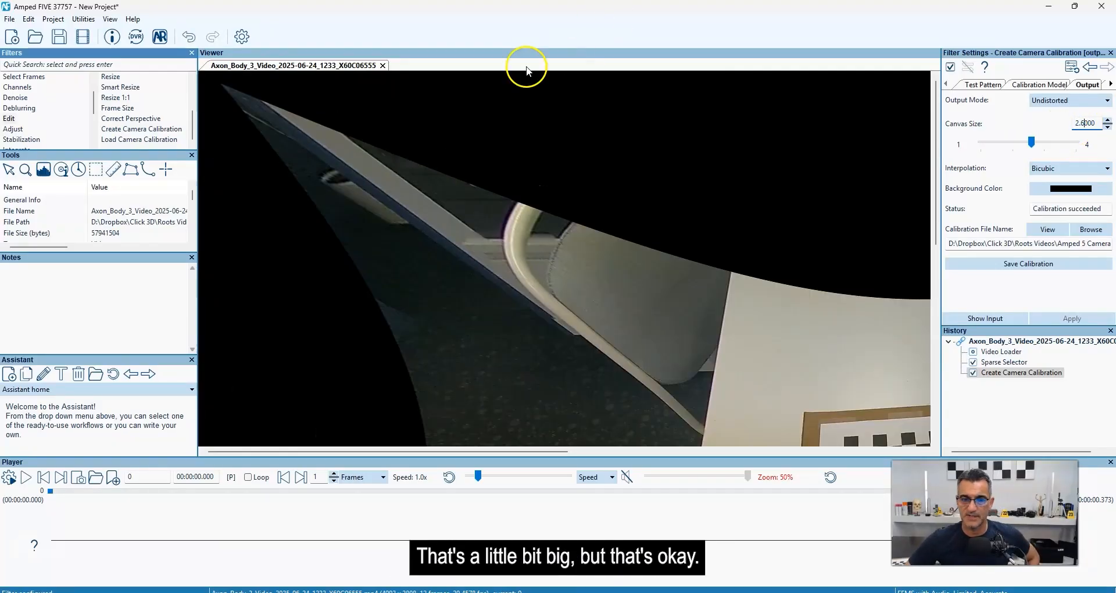
scroll(511, 170, down, 4)
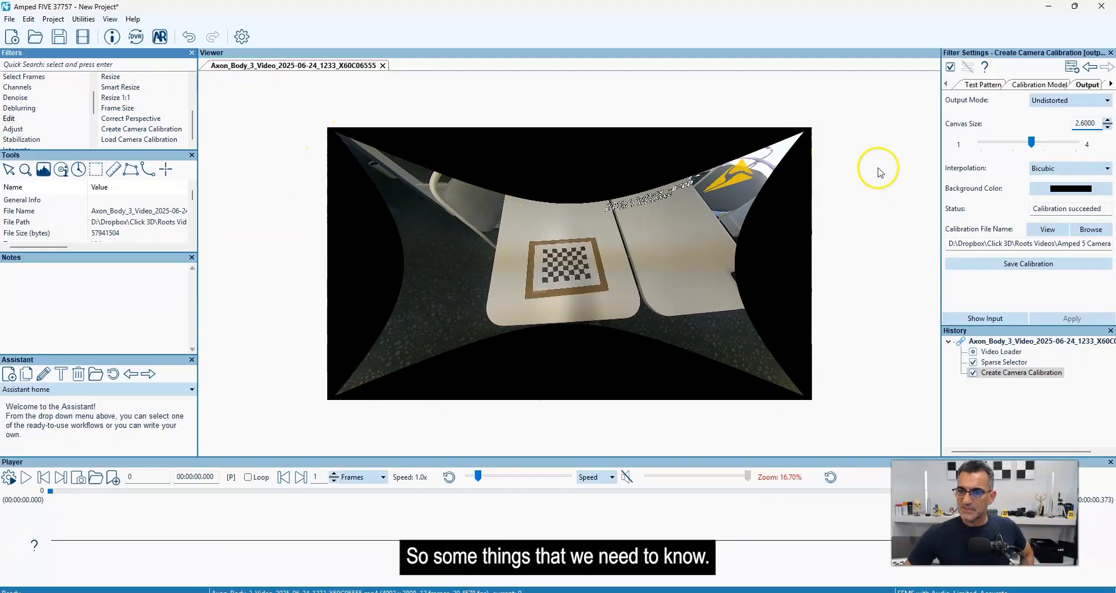
Try the calibration model without Fix Principal Point, applying it, and re-enable the option with another apply.
click(1018, 85)
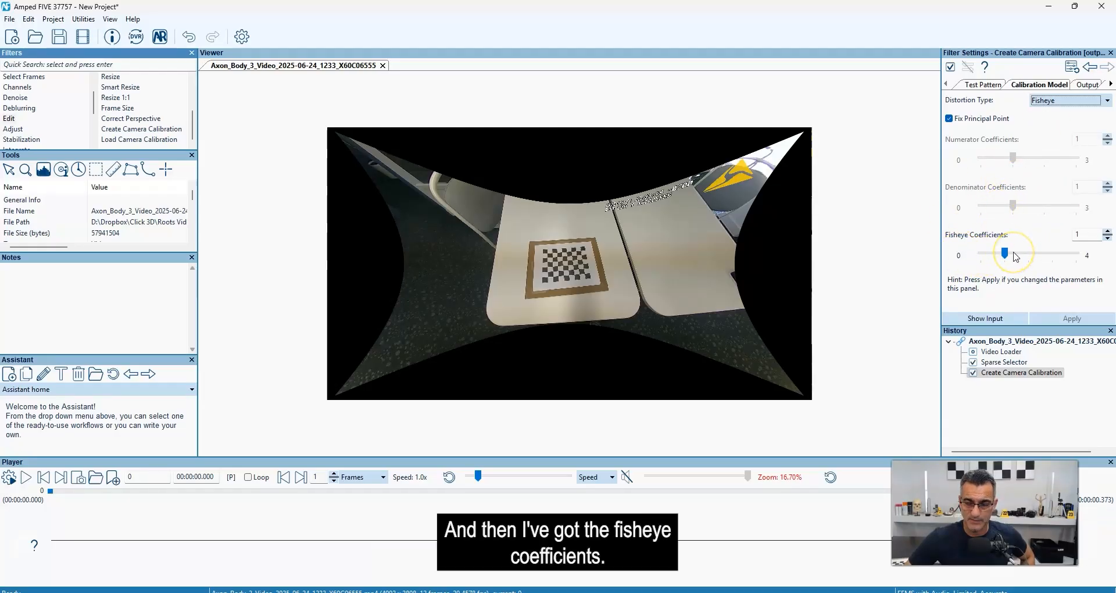
mouse_move(976, 123)
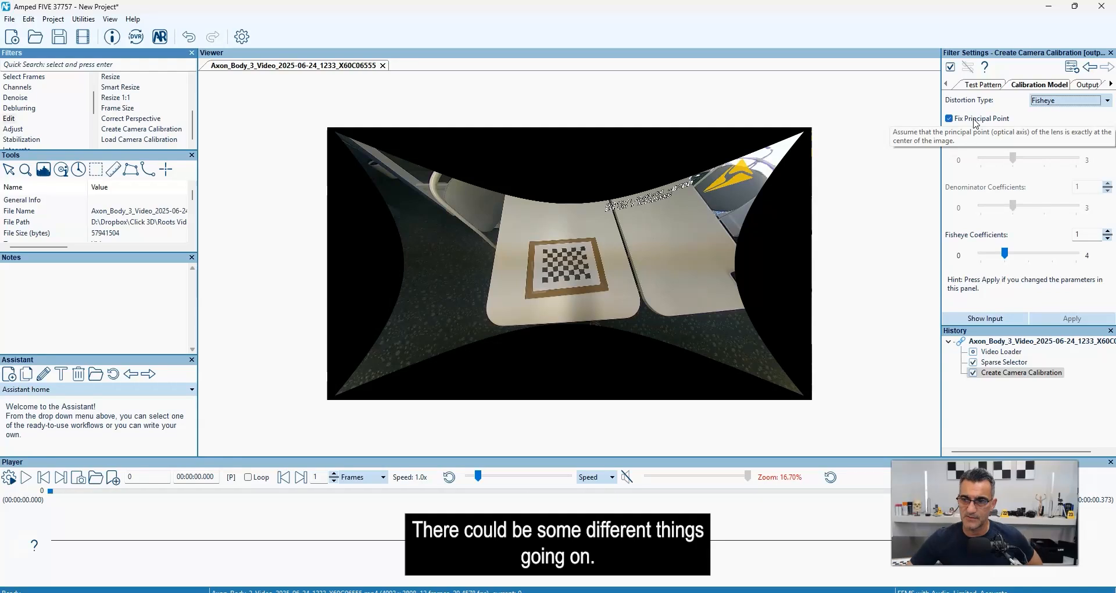
click(958, 118)
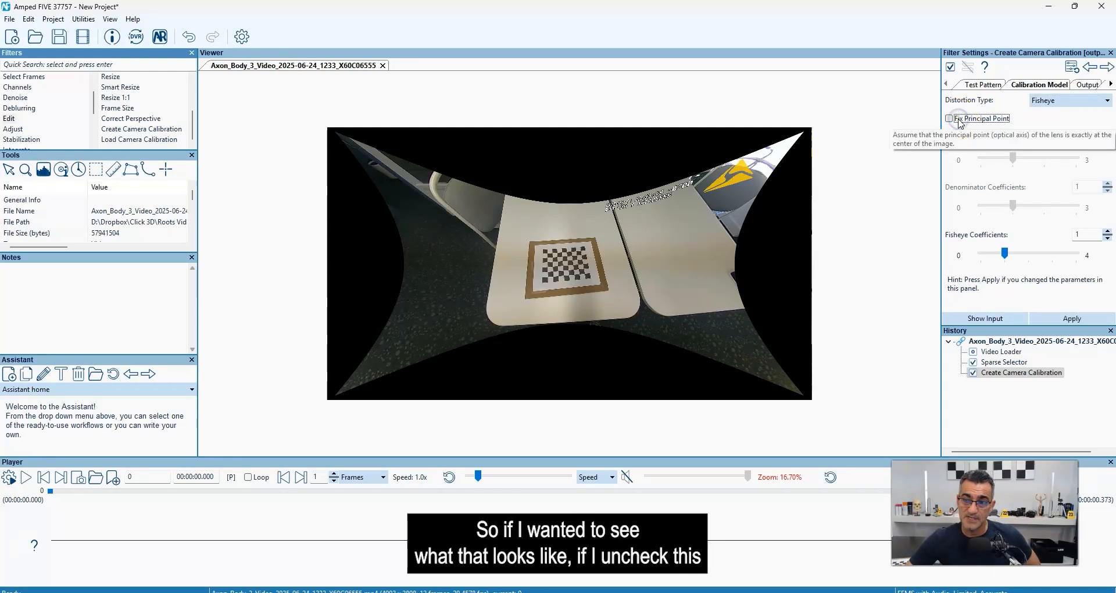
click(1069, 320)
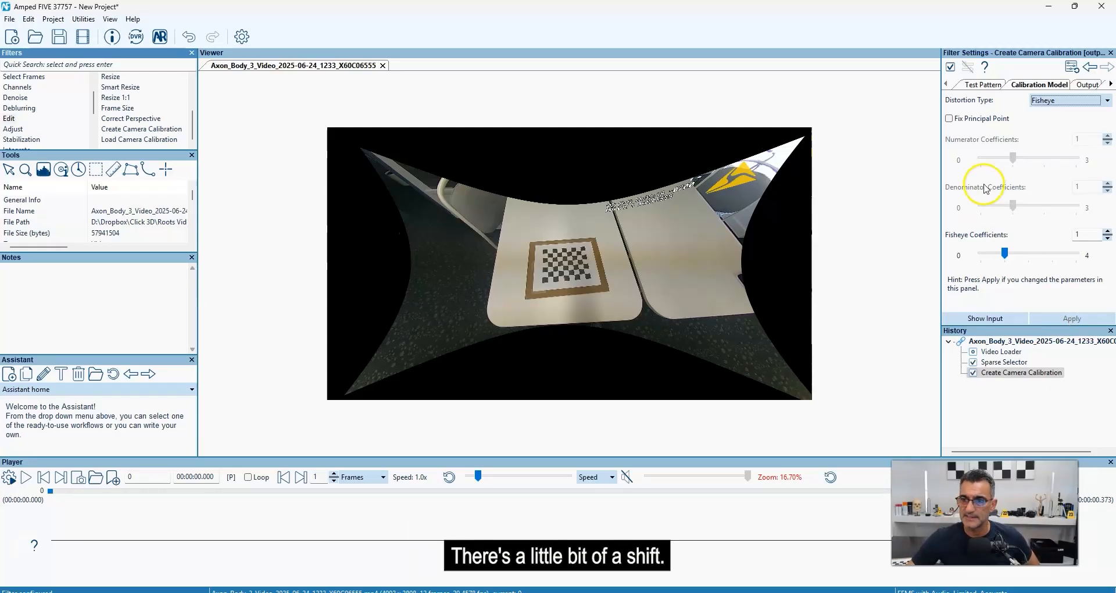
click(971, 118)
click(1052, 312)
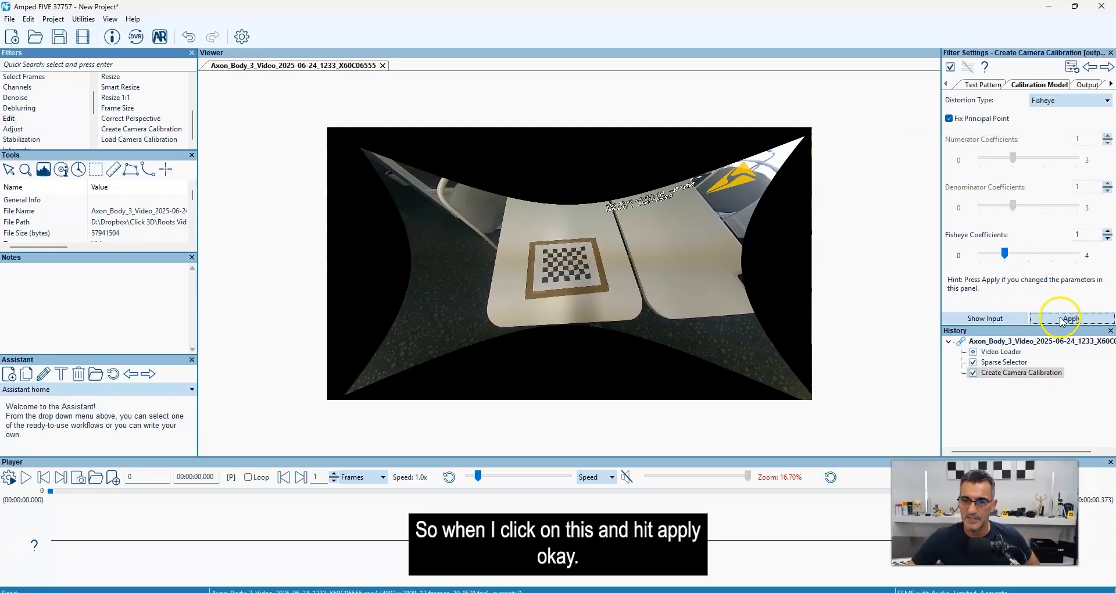
Repeat the Fix Principal Point comparison at a closer view, applying the calibration with the option off and on again.
scroll(508, 232, up, 1)
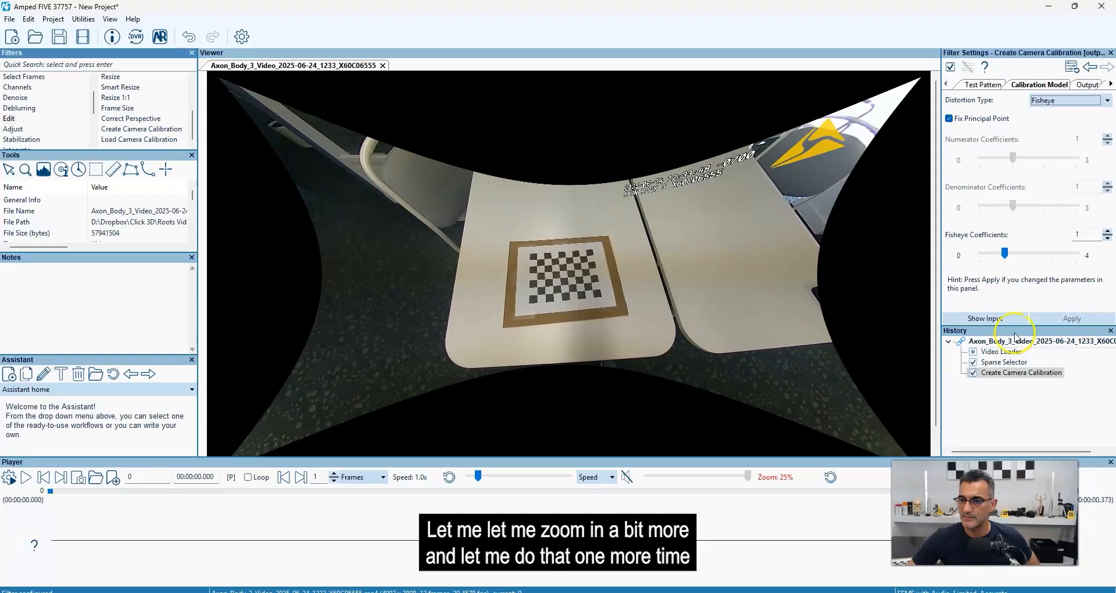
click(960, 118)
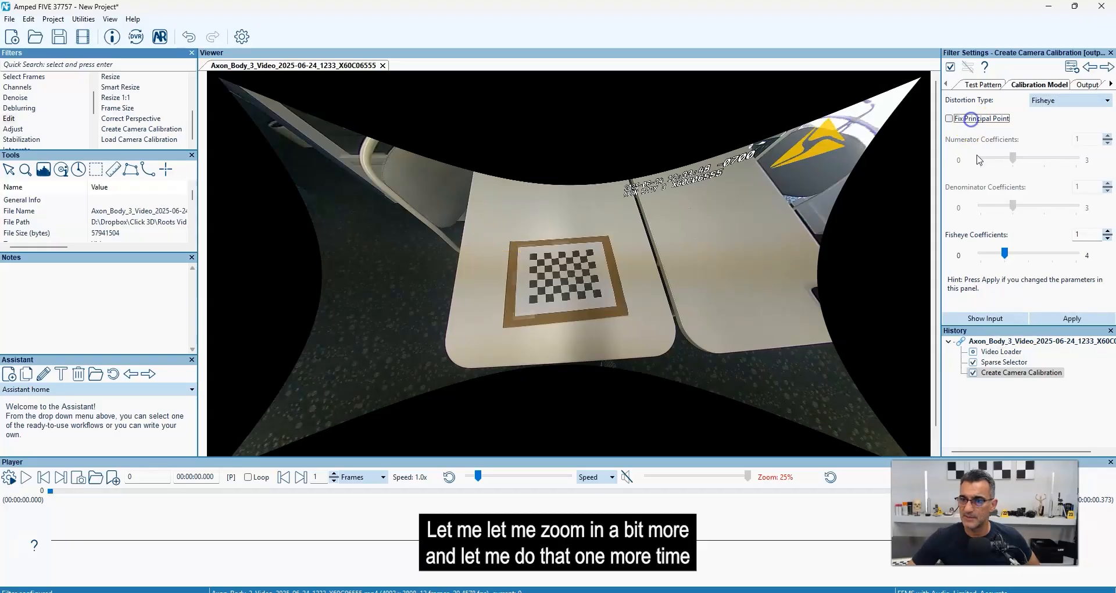
click(1067, 316)
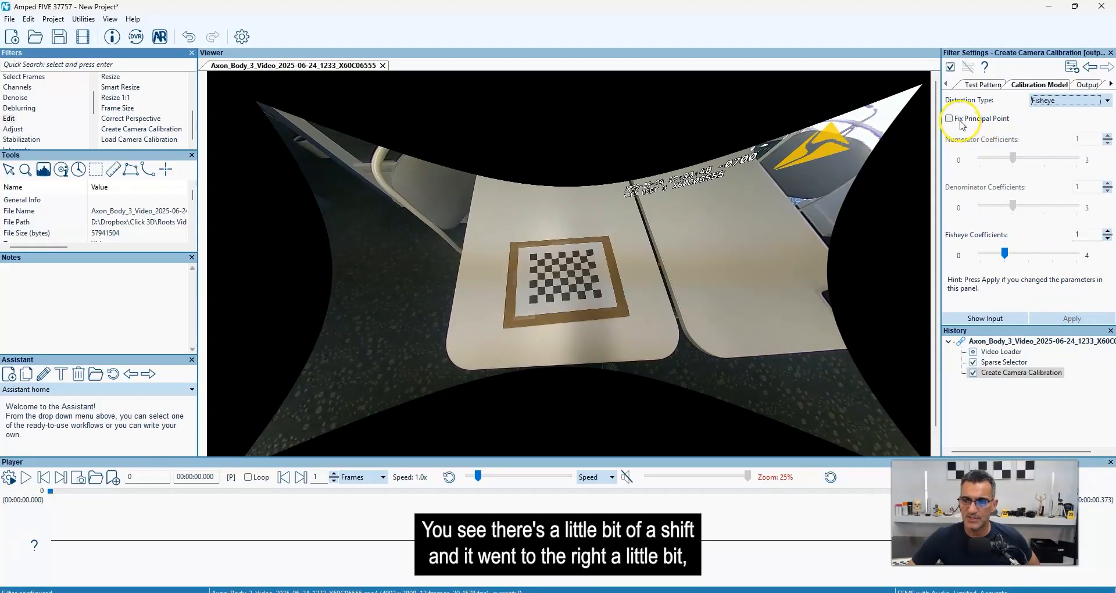
click(1001, 122)
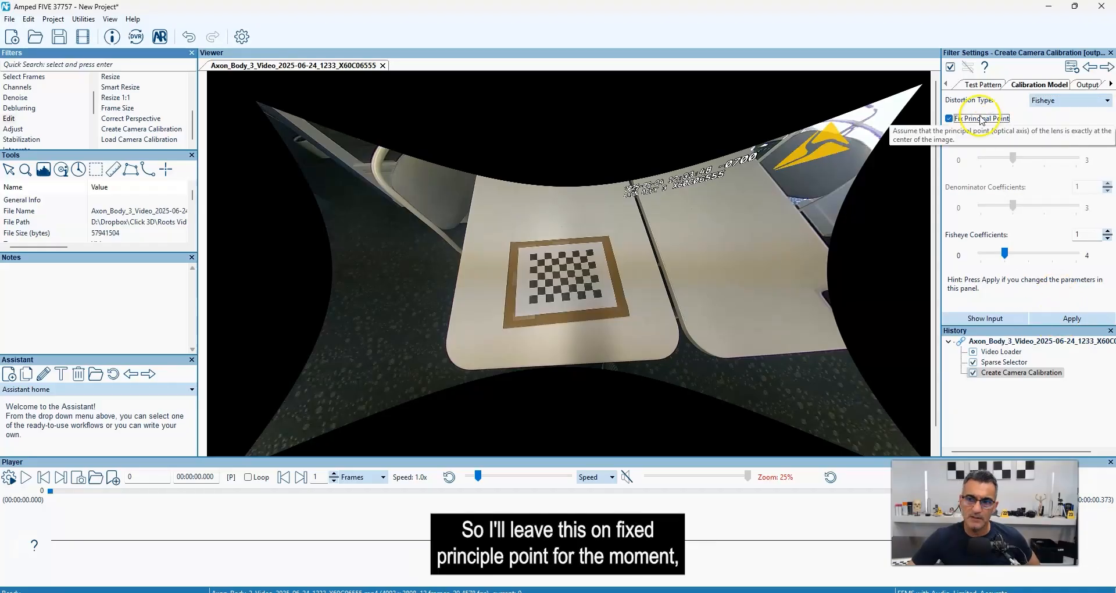
click(1057, 319)
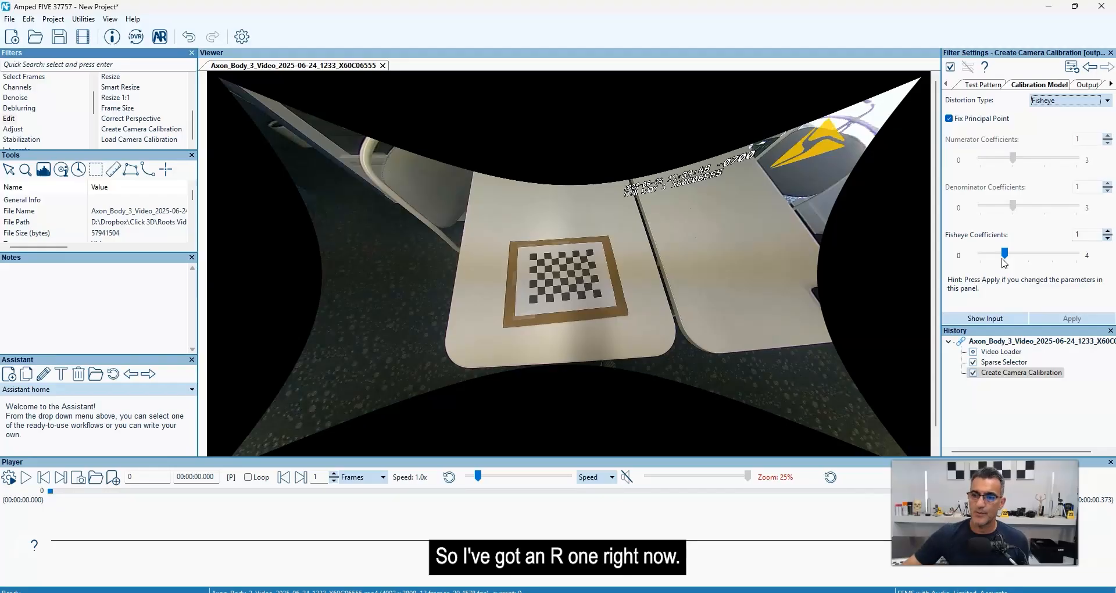
Set the calibration model's fisheye coefficients to 3 and apply the change.
drag(1004, 253, 1047, 254)
scroll(749, 267, down, 1)
scroll(750, 266, up, 1)
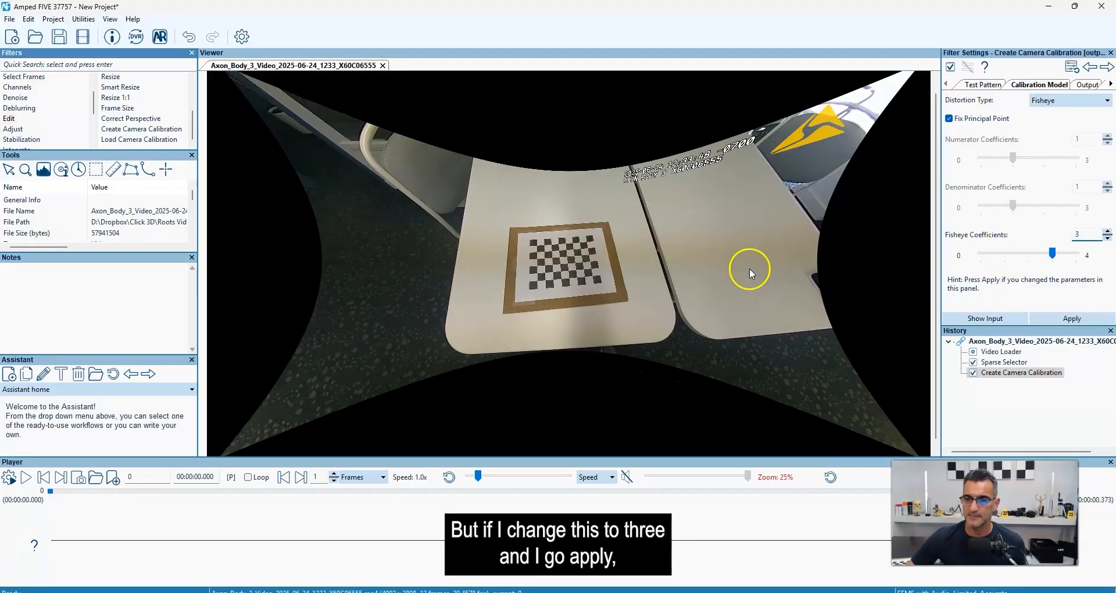
scroll(842, 319, down, 1)
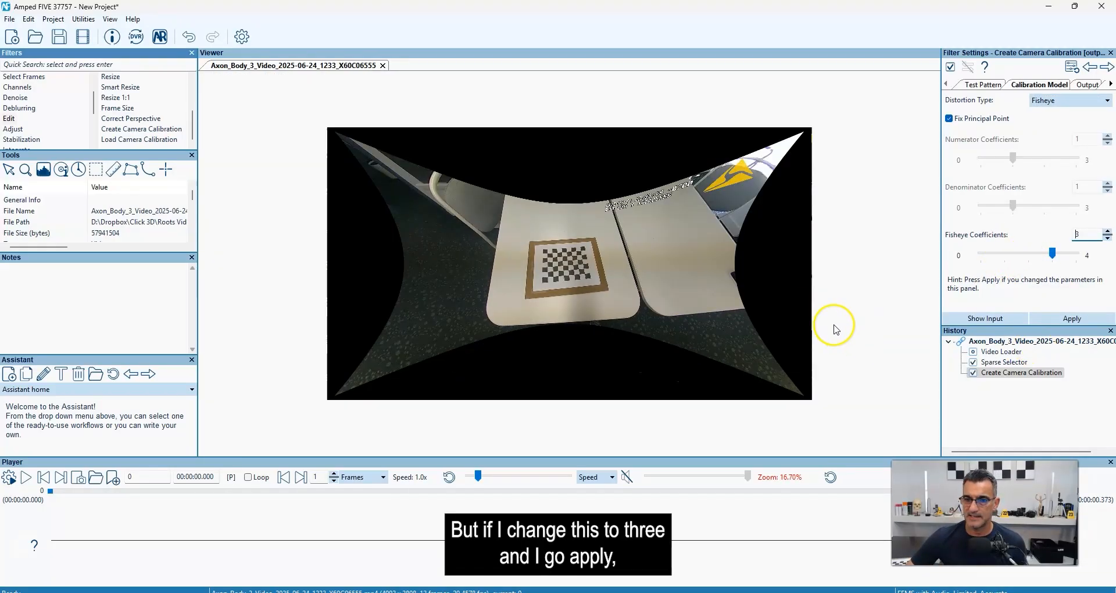
click(1058, 319)
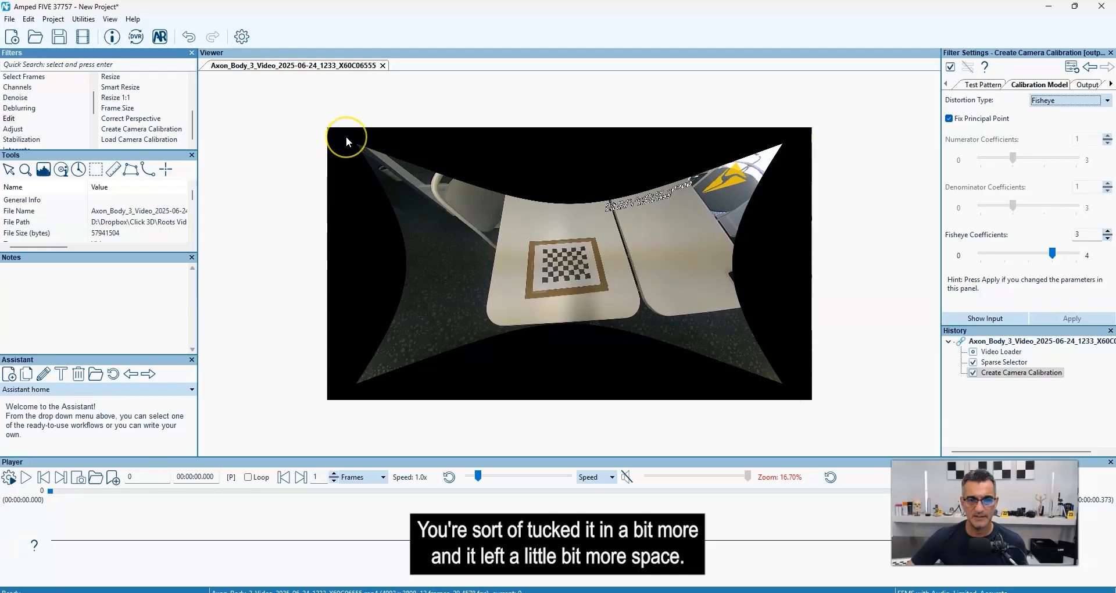
Raise the fisheye coefficients to 4 and apply the calibration.
click(1053, 253)
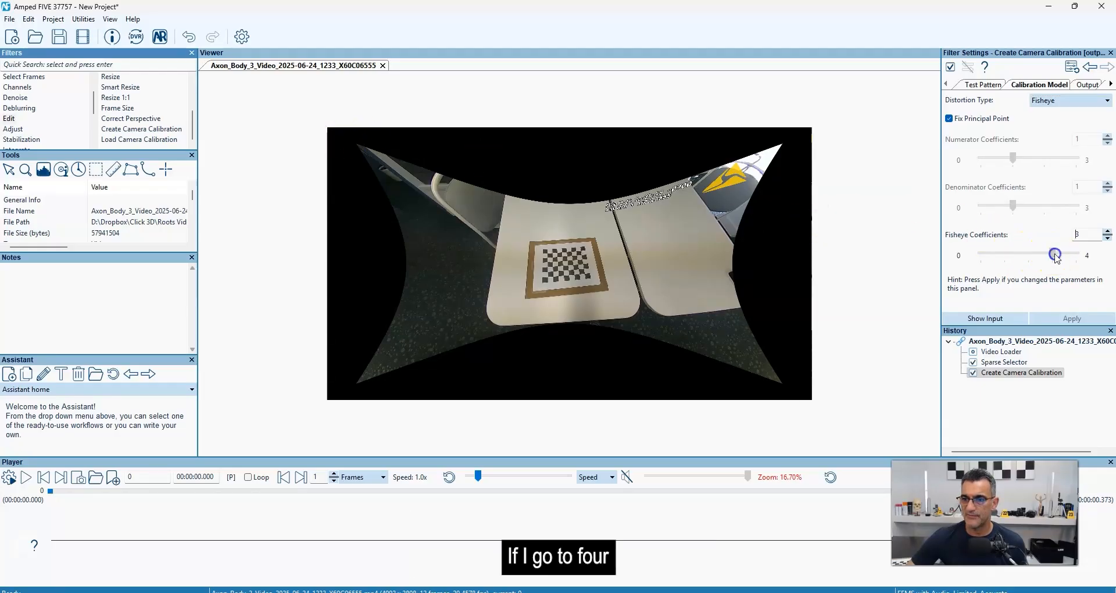
drag(1056, 257, 1076, 254)
click(1081, 319)
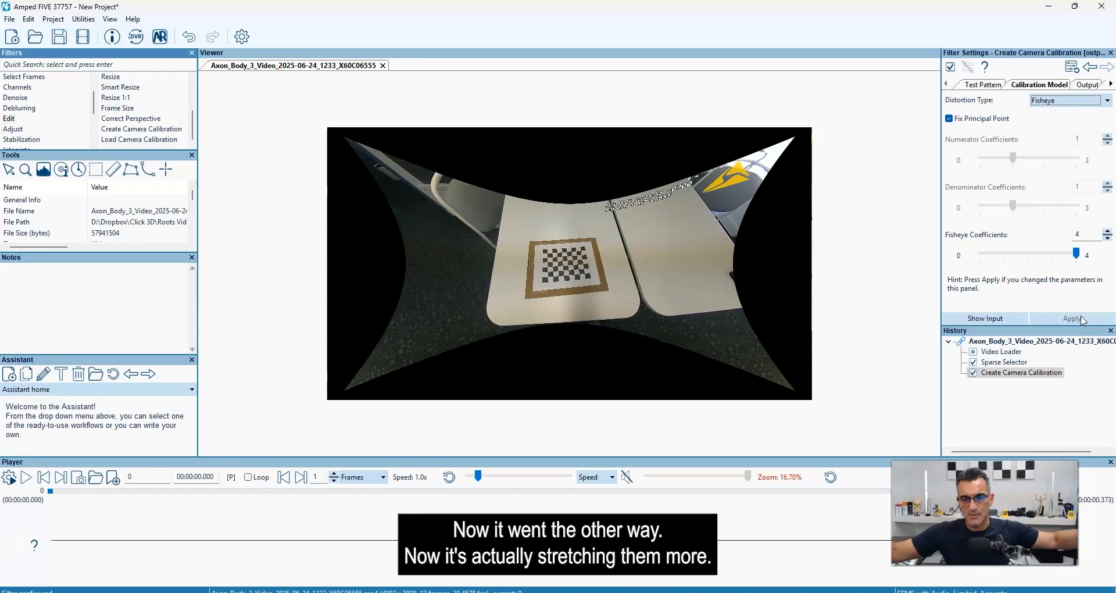
Try fisheye coefficients of 2, 1 and 0 in the calibration model, applying the calibration at each value.
click(1053, 256)
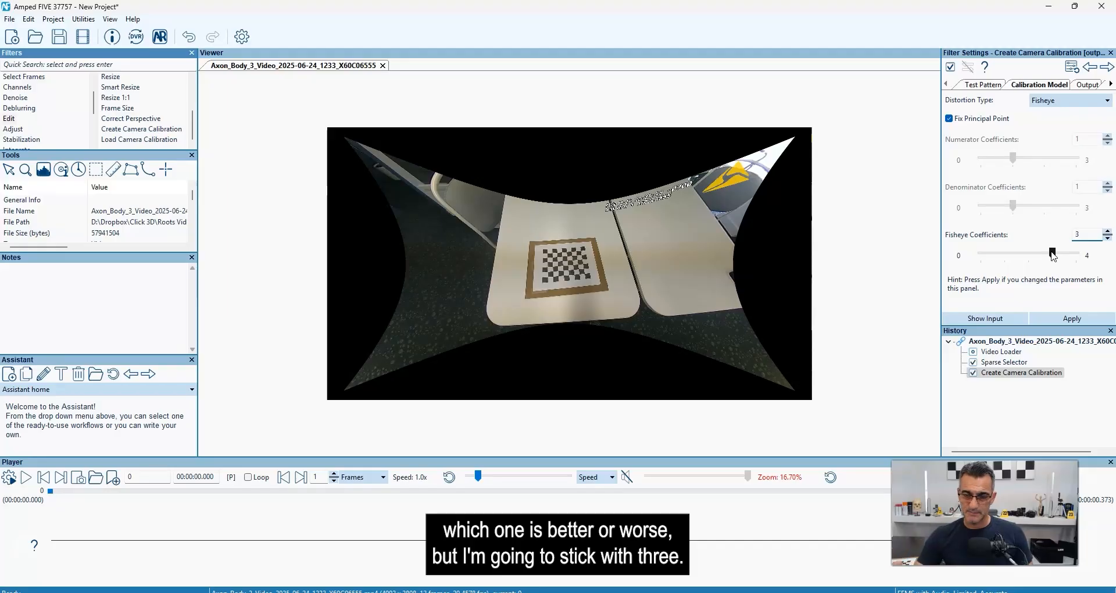
drag(1052, 256, 1027, 255)
click(1050, 320)
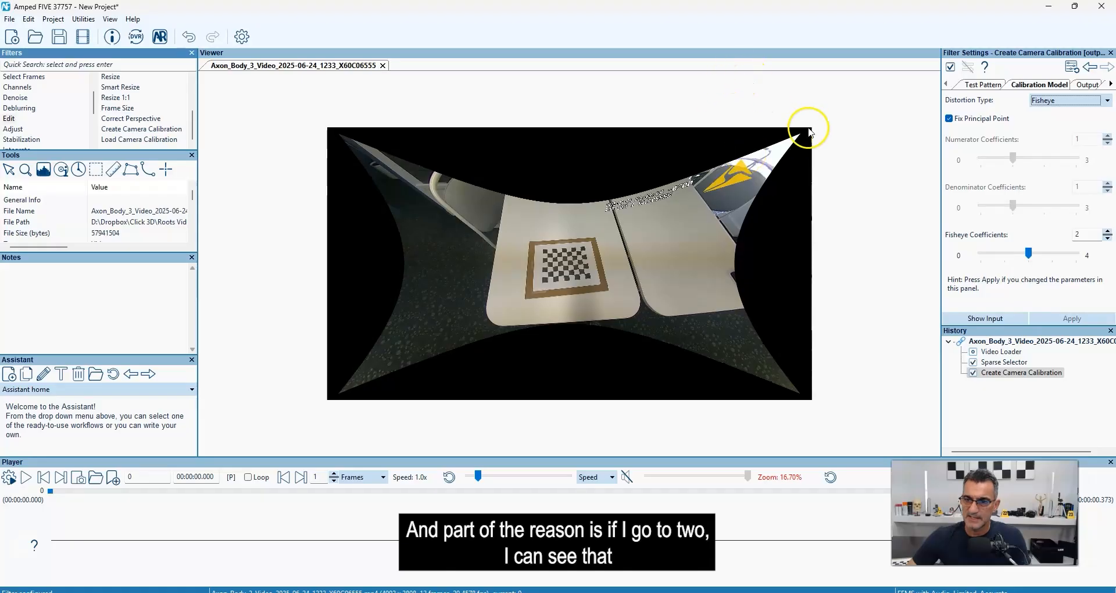
drag(1028, 253, 1005, 254)
click(1068, 321)
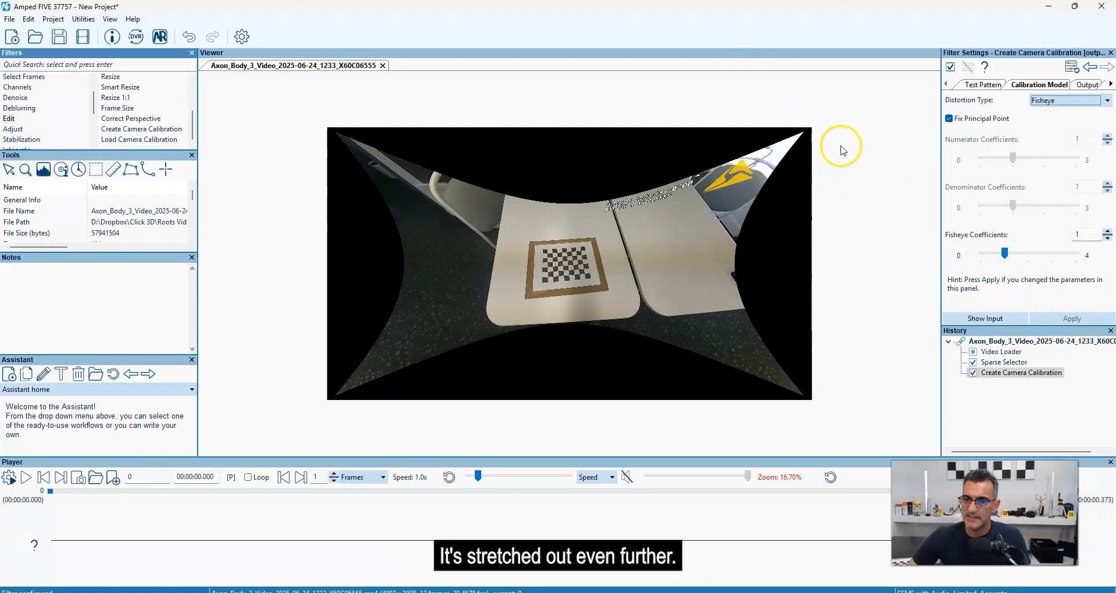
drag(1005, 253, 980, 254)
click(1057, 319)
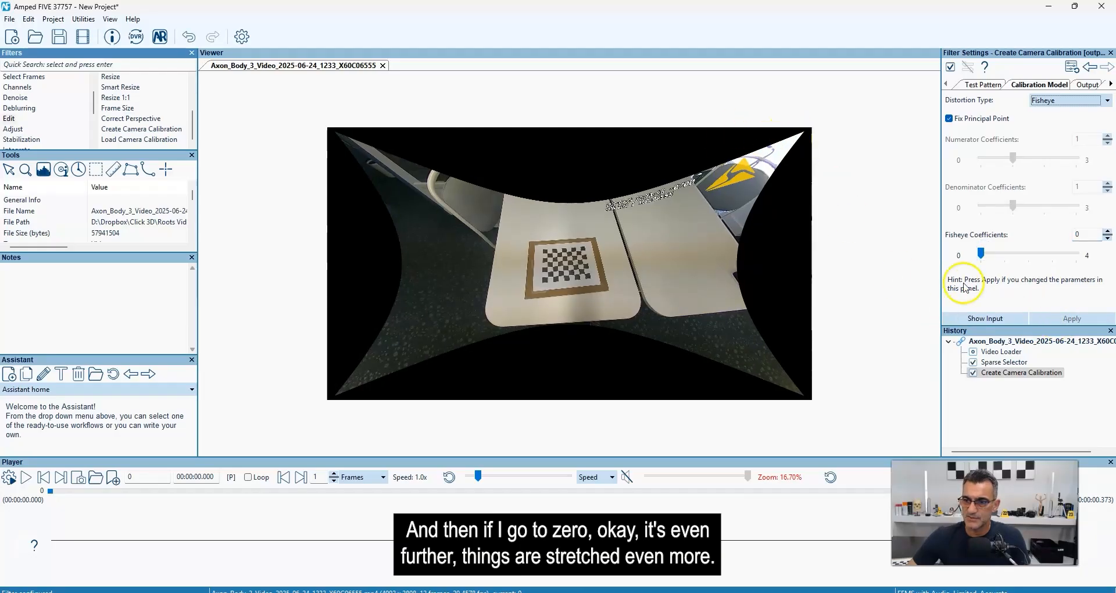
Set the fisheye coefficients back to 3 and apply the calibration.
click(1055, 255)
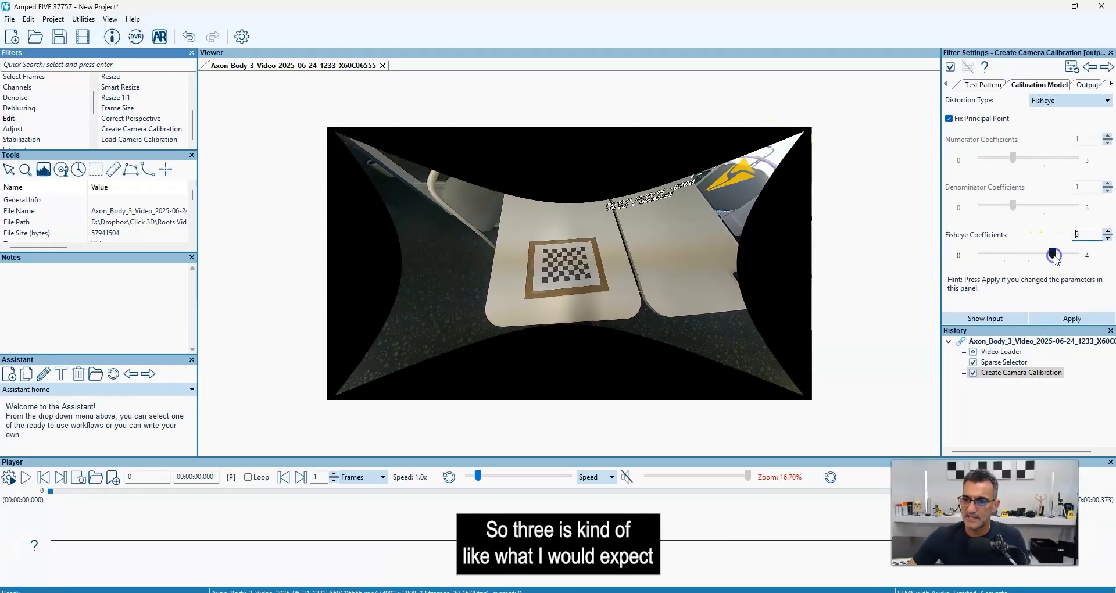
click(1071, 319)
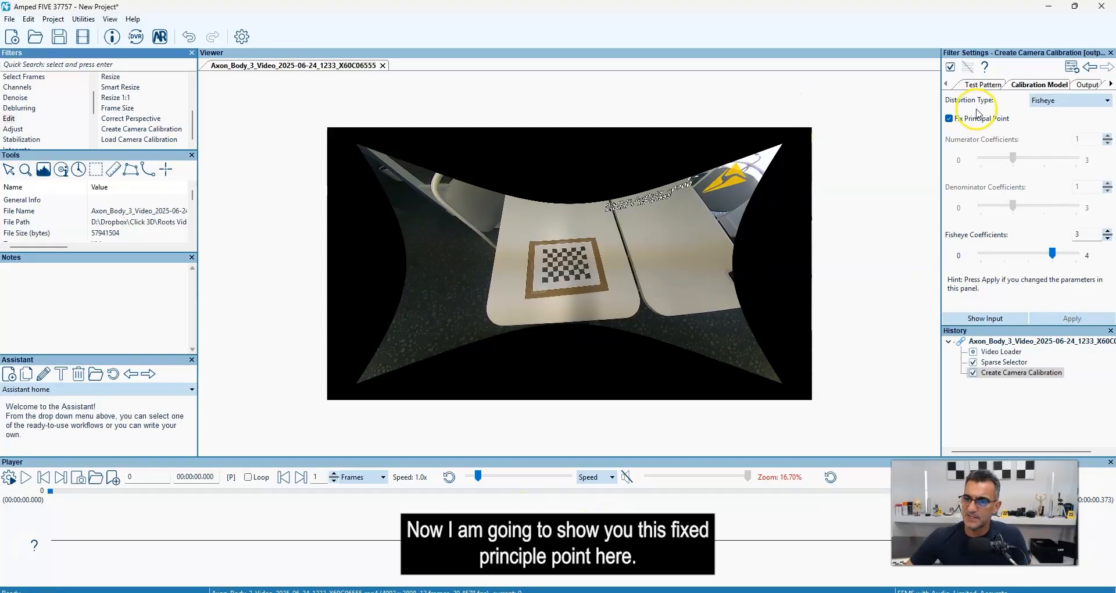
Compare the calibration with Fix Principal Point off and on, applying each state and leaving the option enabled.
scroll(613, 253, up, 1)
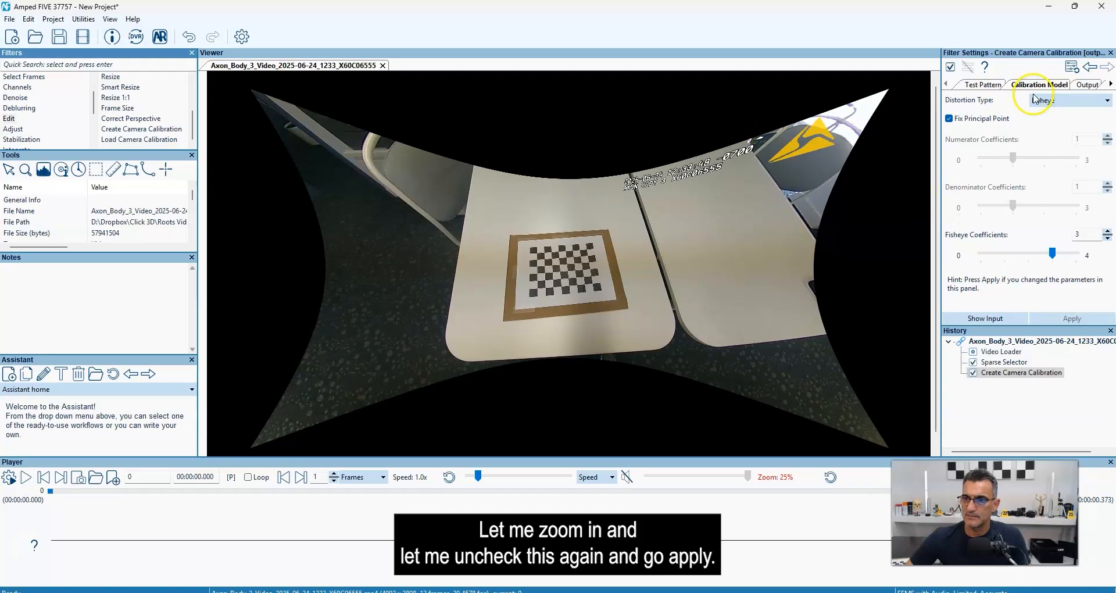
click(949, 118)
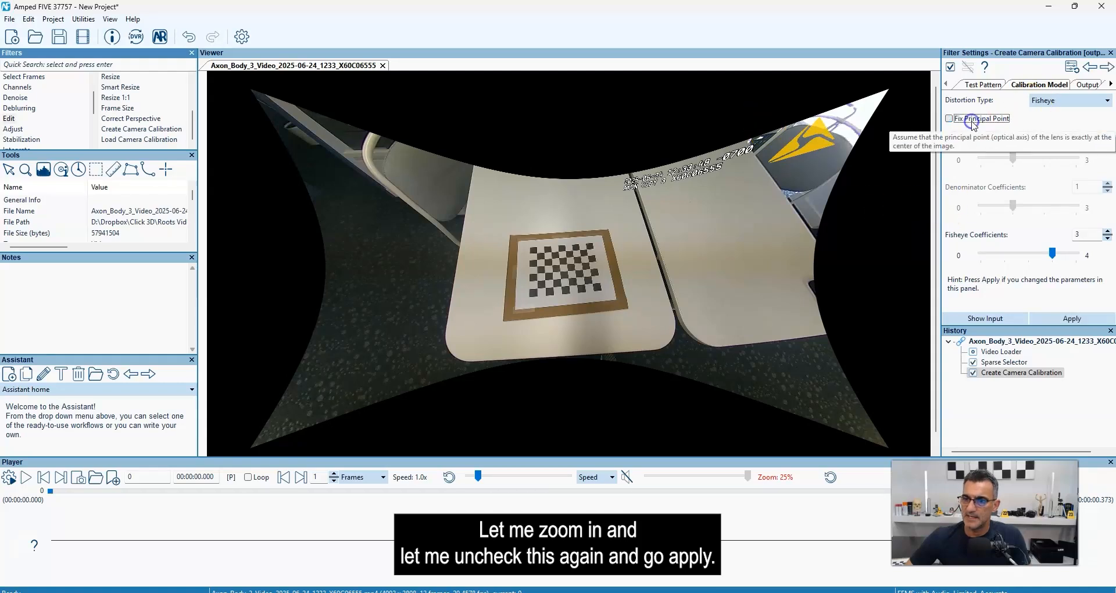
click(1095, 319)
scroll(639, 268, down, 1)
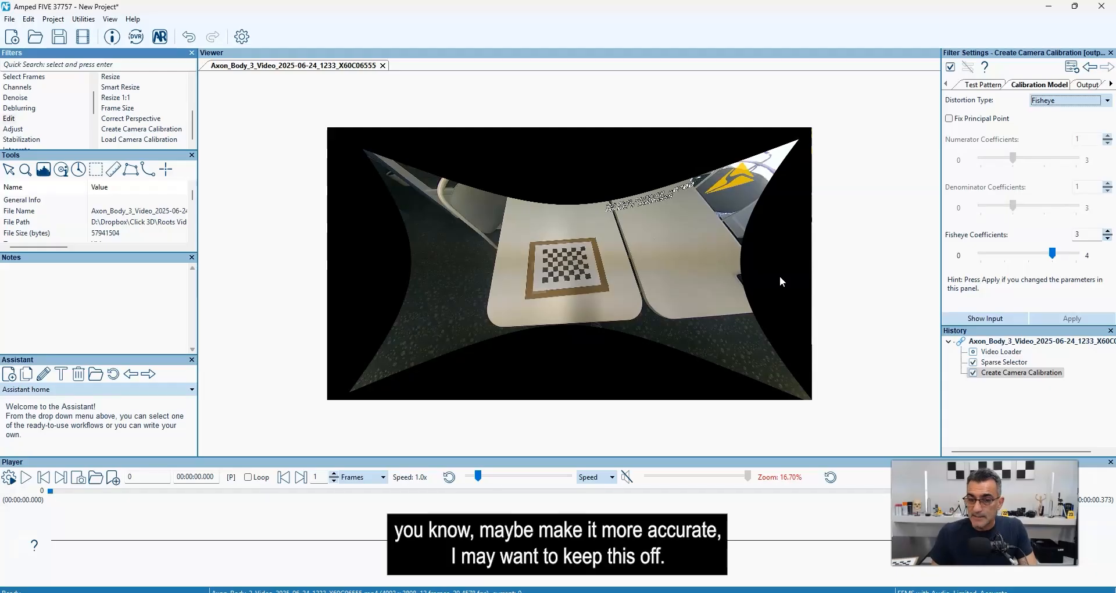
click(949, 119)
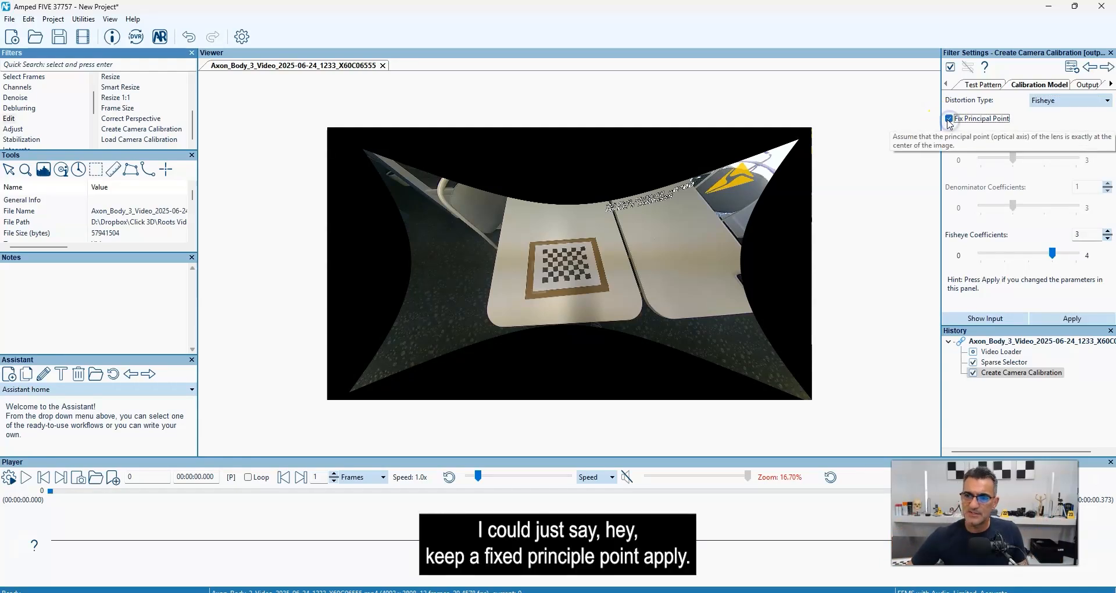
click(1067, 318)
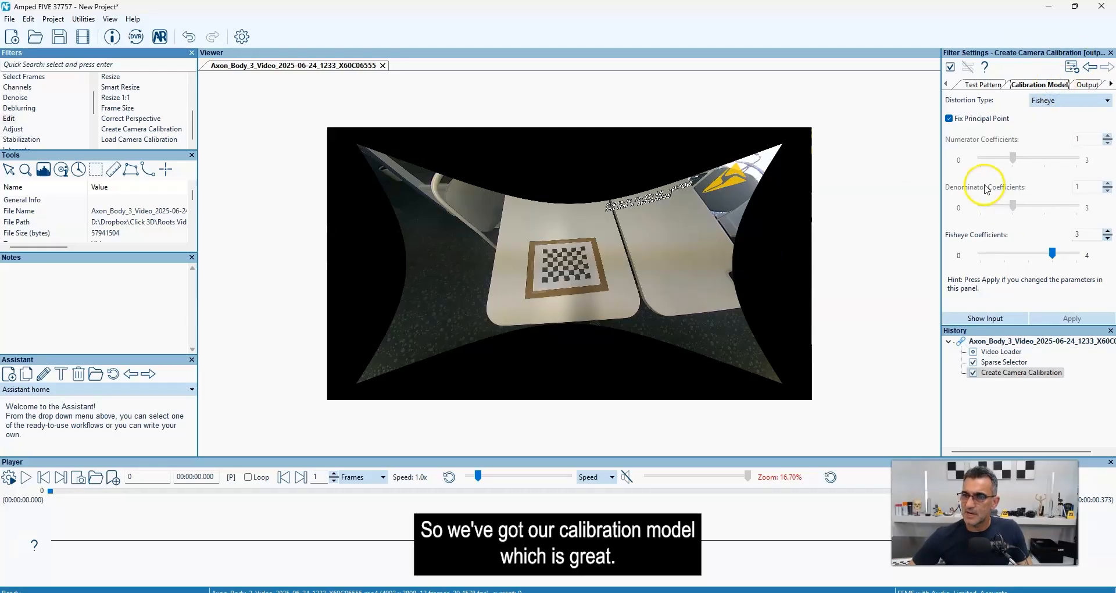
Name the output calibration file AB3 in the Axon Body 3 Calibrations folder and save the calibration.
click(1084, 85)
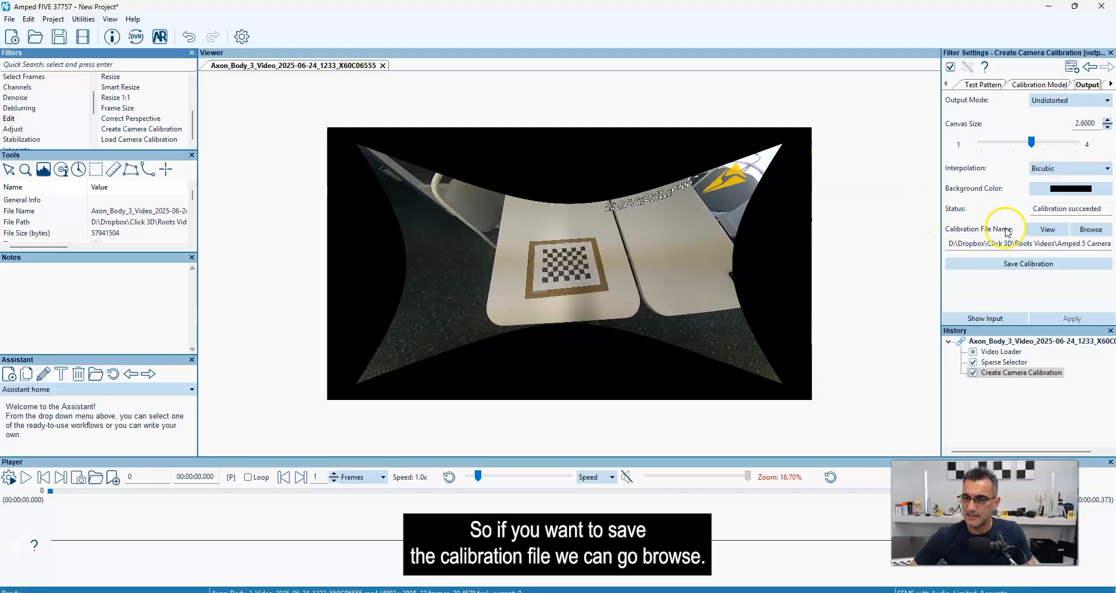
click(1103, 230)
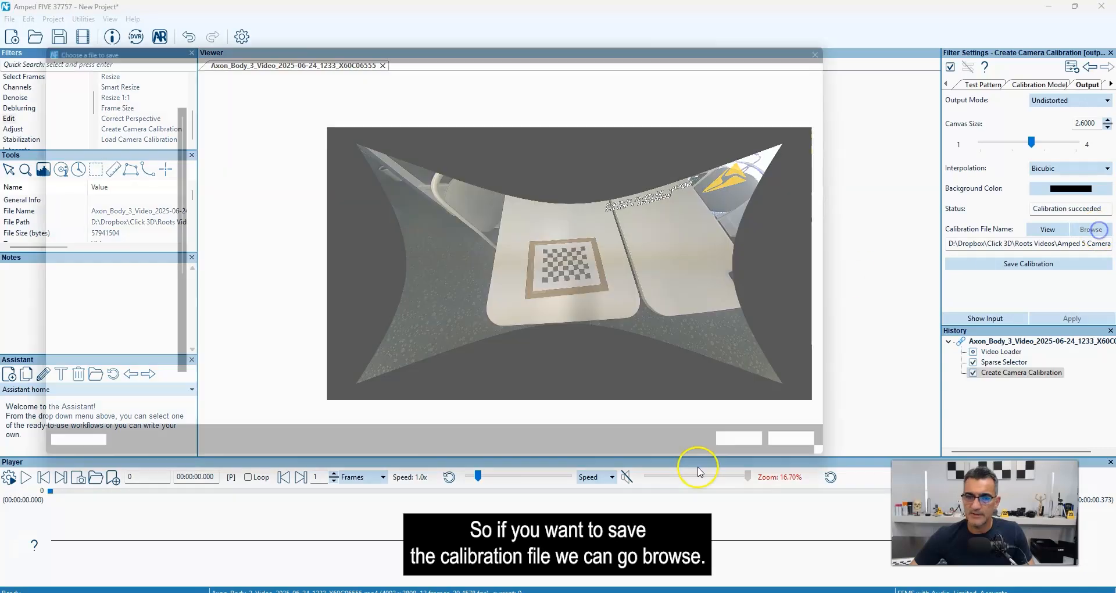
triple_click(275, 401)
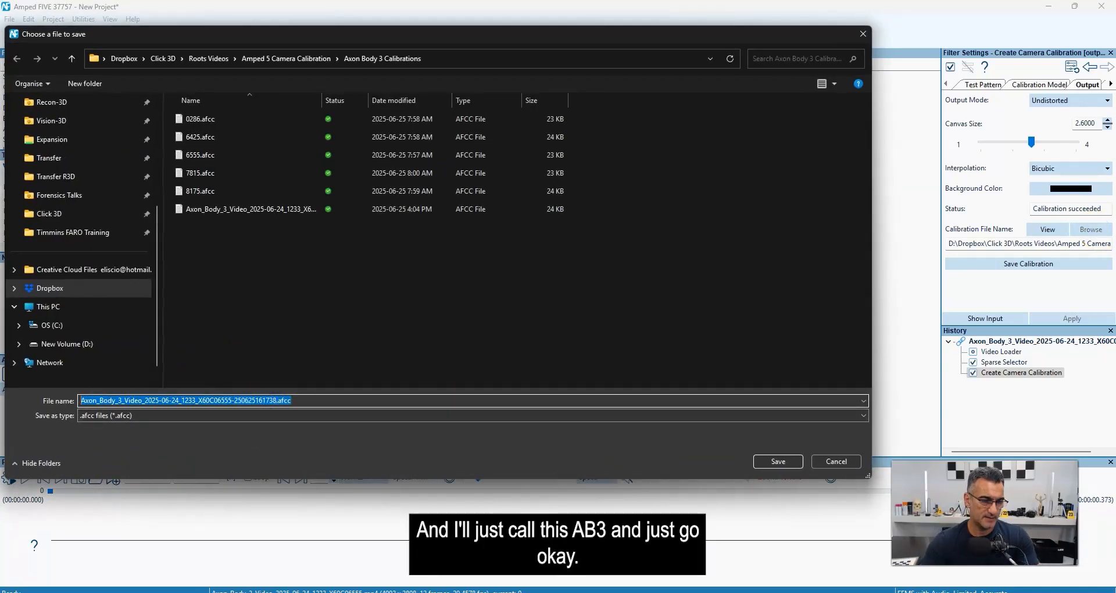
text(AB3)
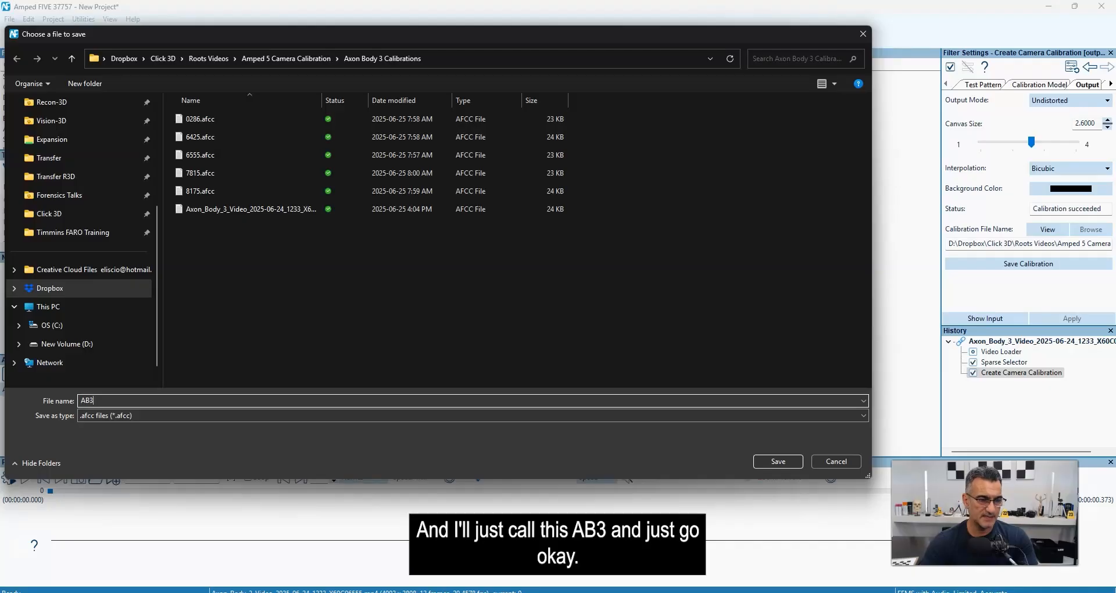
key(Return)
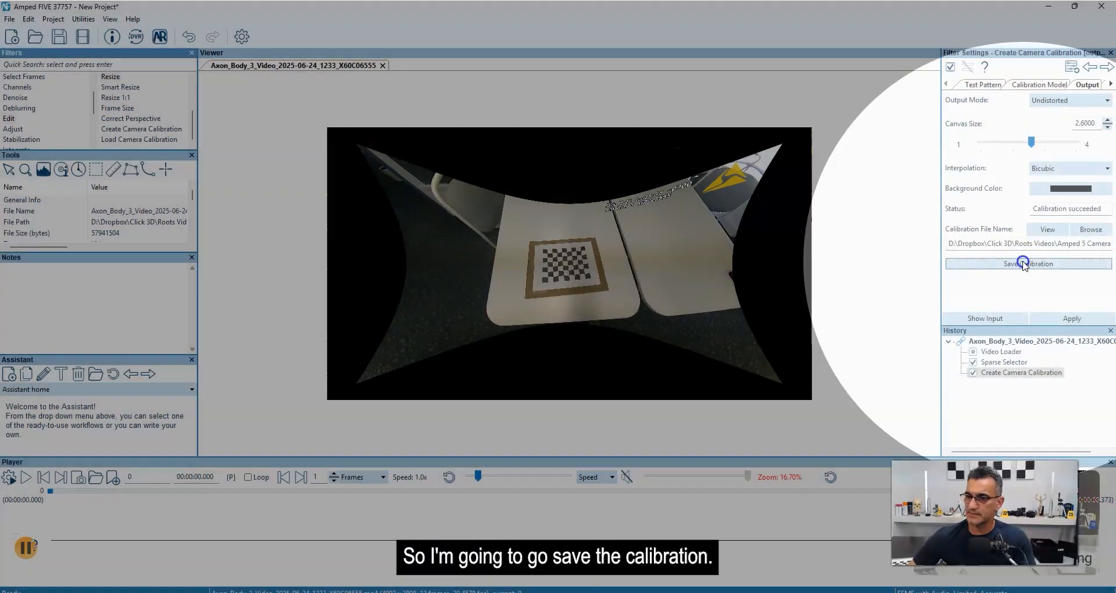
click(1023, 265)
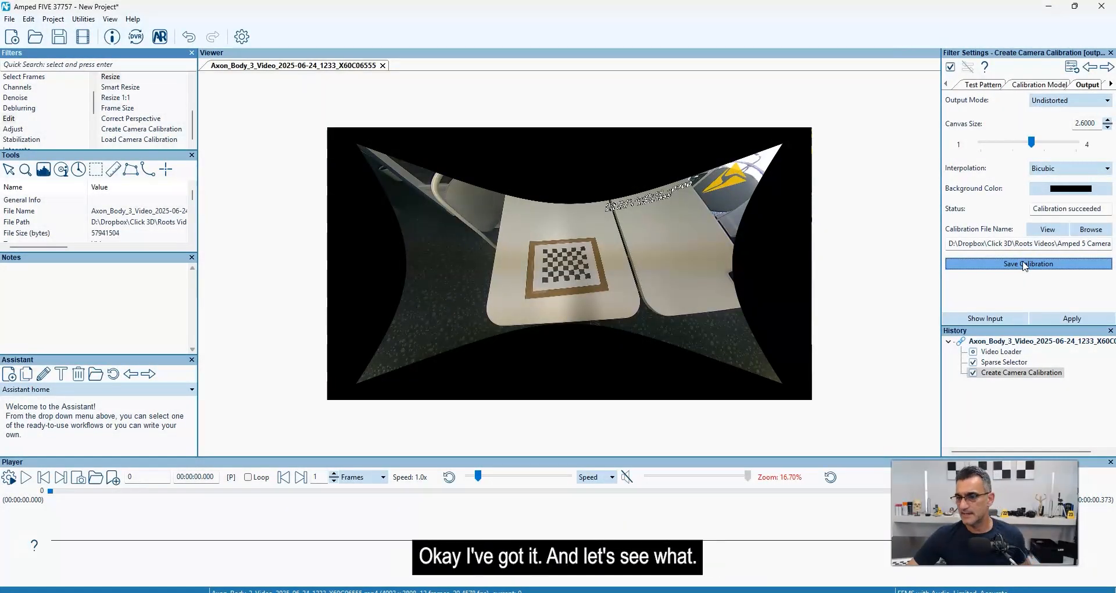
Open the saved AB3.afcc calibration file in Notepad, with the window maximized and the text enlarged.
click(1047, 229)
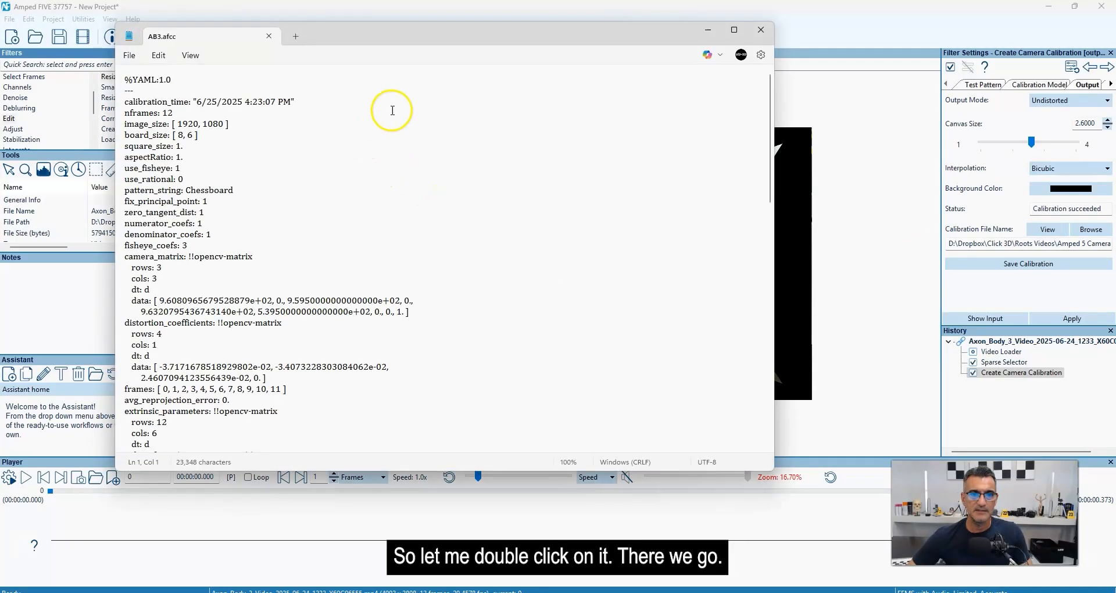
drag(385, 33, 468, 73)
scroll(343, 281, up, 11)
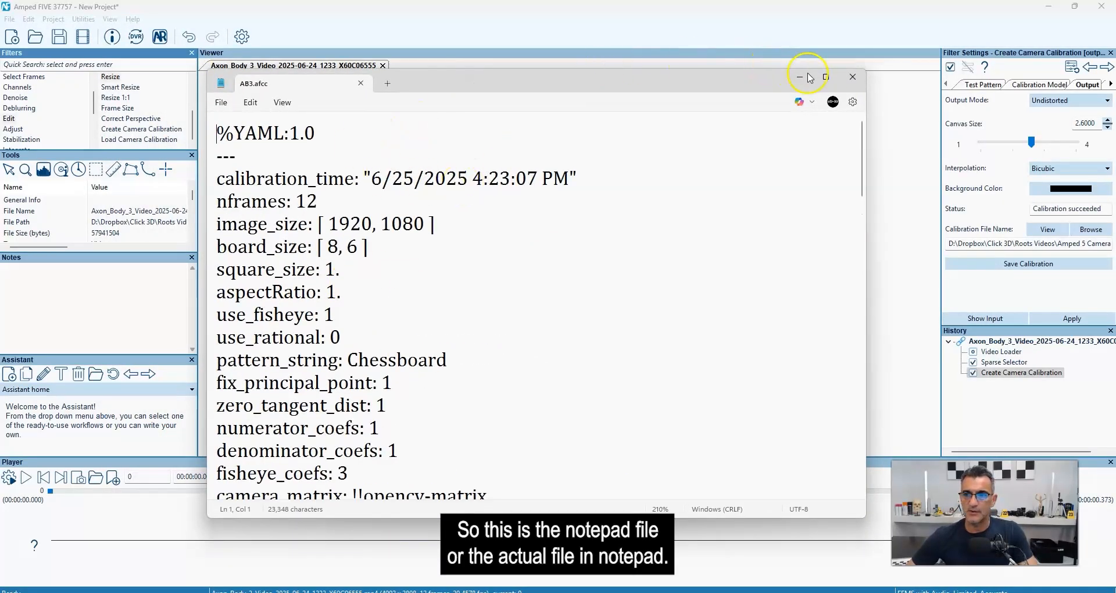
click(826, 77)
scroll(356, 204, up, 2)
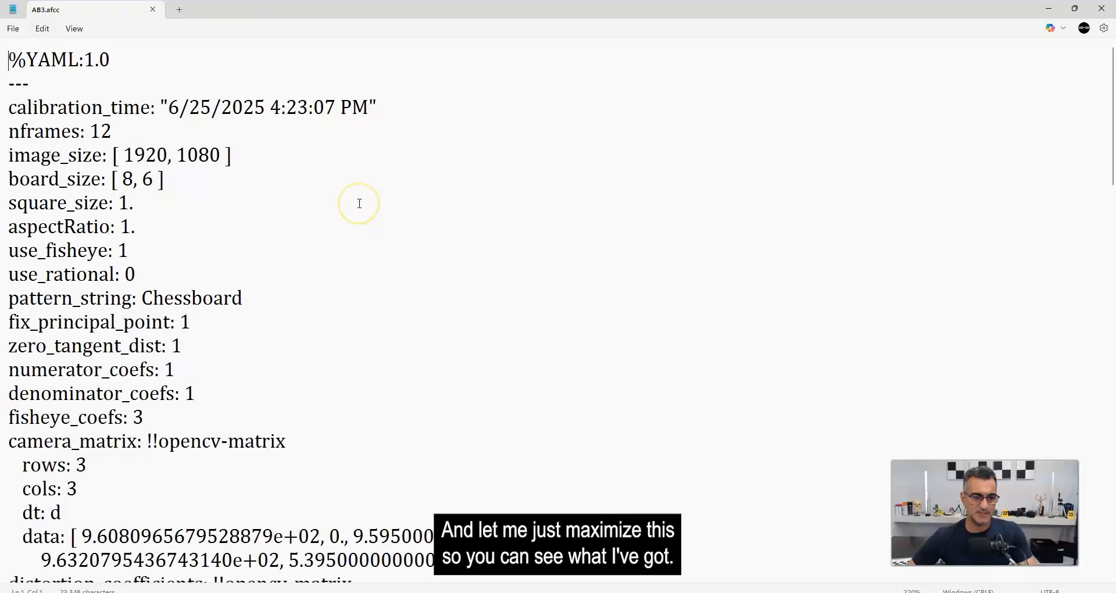
Examine the calibration settings at the start of the file, including the image size and number of frames.
drag(9, 60, 401, 460)
click(357, 334)
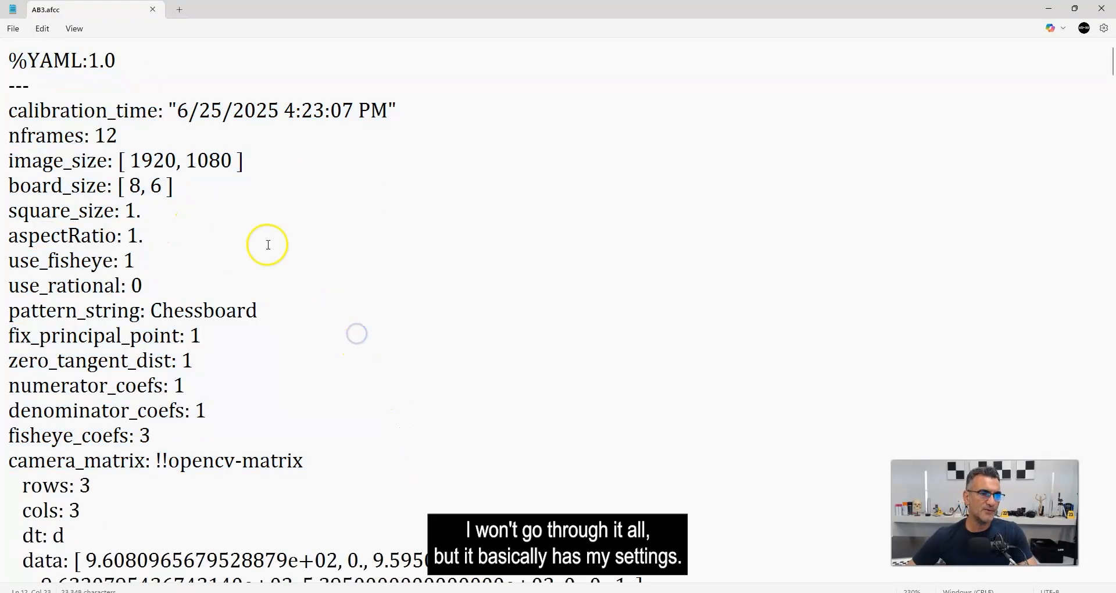
drag(36, 137, 224, 307)
drag(124, 160, 233, 160)
click(191, 157)
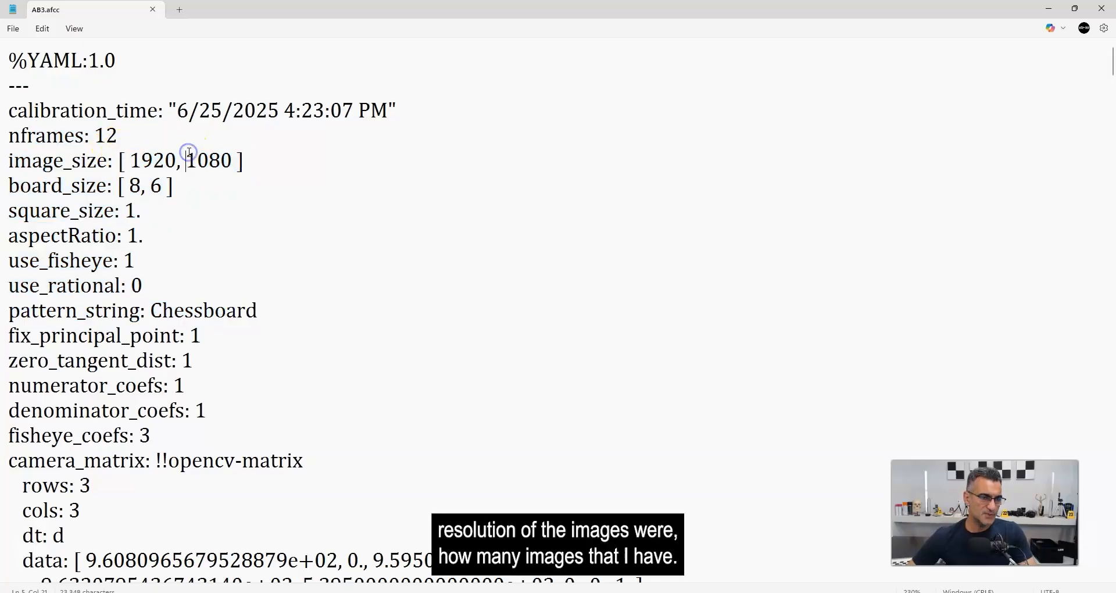
drag(92, 135, 111, 132)
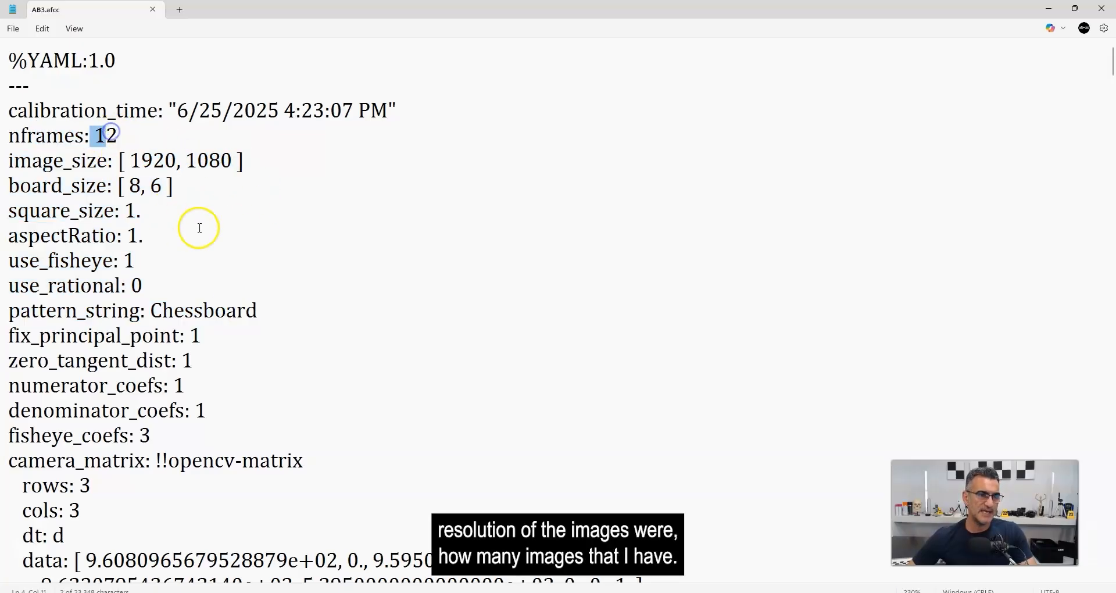
Examine the camera matrix data and the distortion coefficients data further down the calibration file.
scroll(256, 239, down, 5)
drag(18, 175, 384, 350)
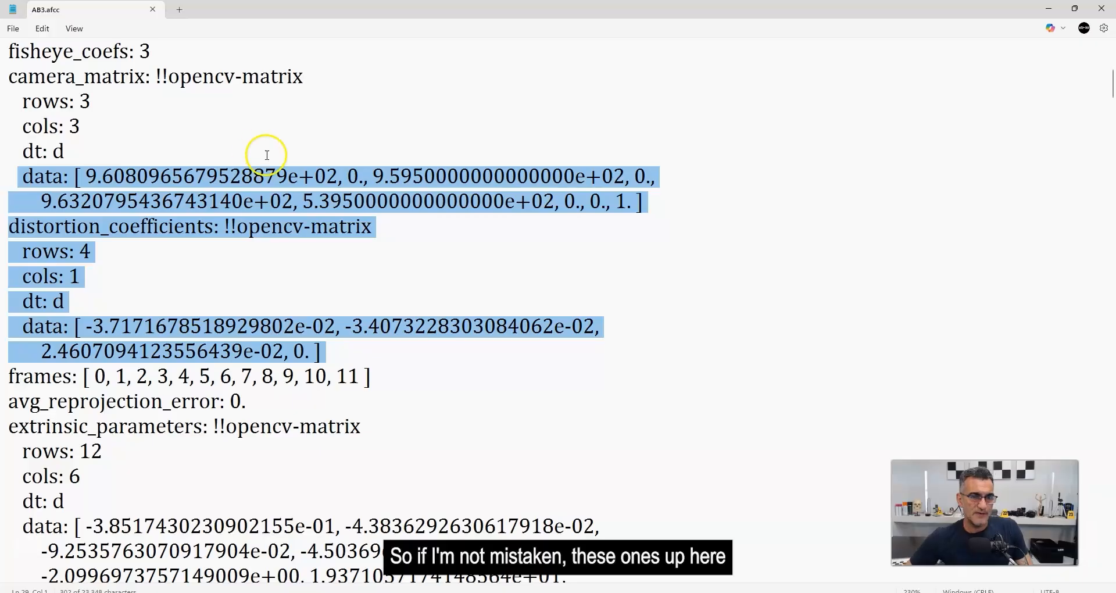
click(295, 178)
click(22, 176)
drag(22, 175, 664, 196)
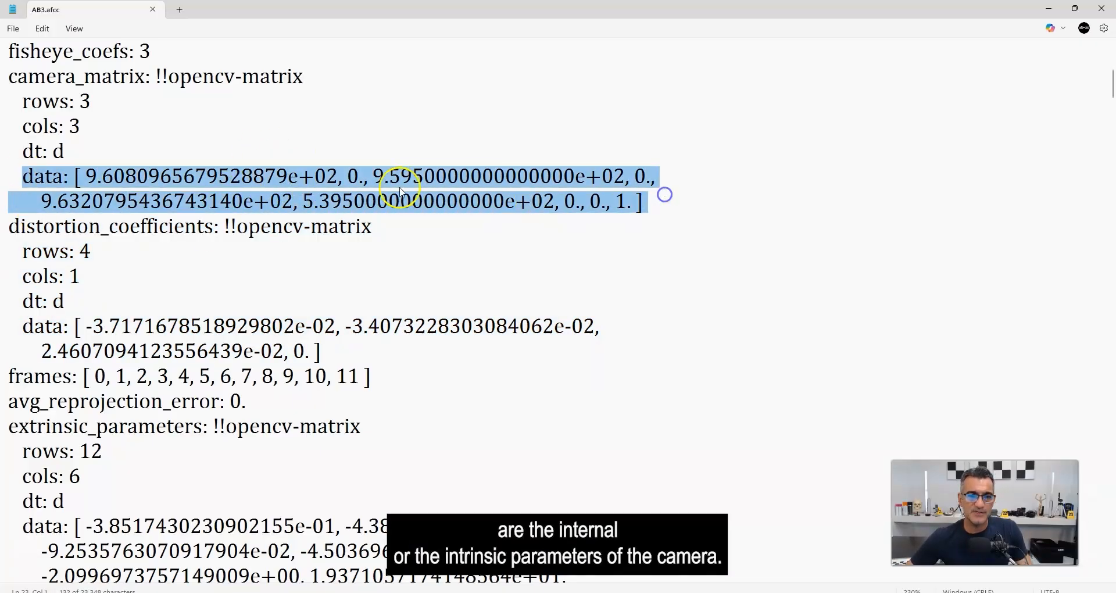
drag(321, 351, 32, 327)
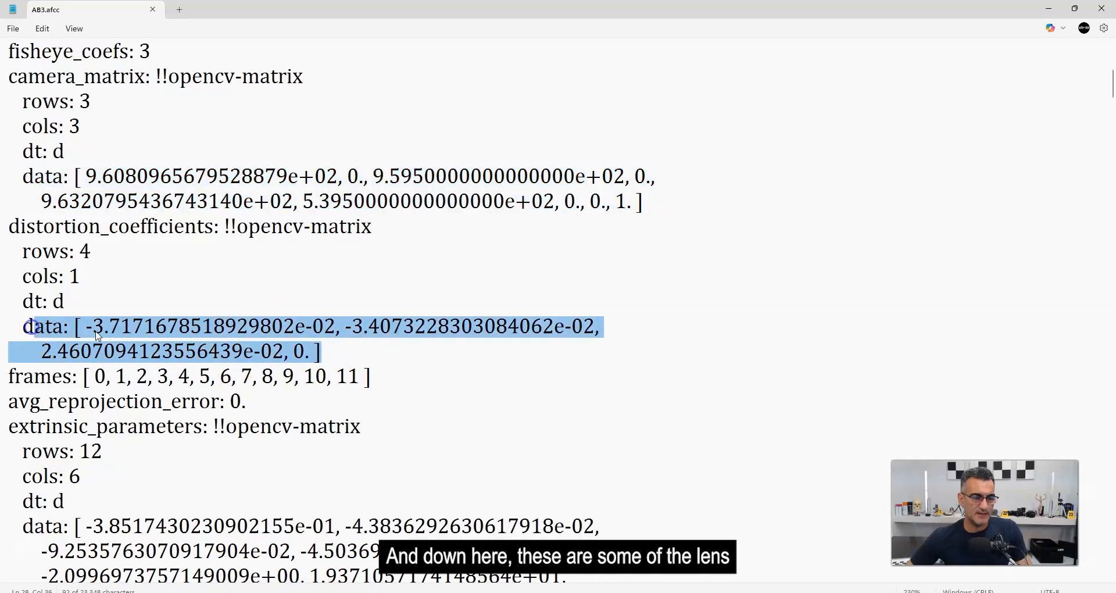